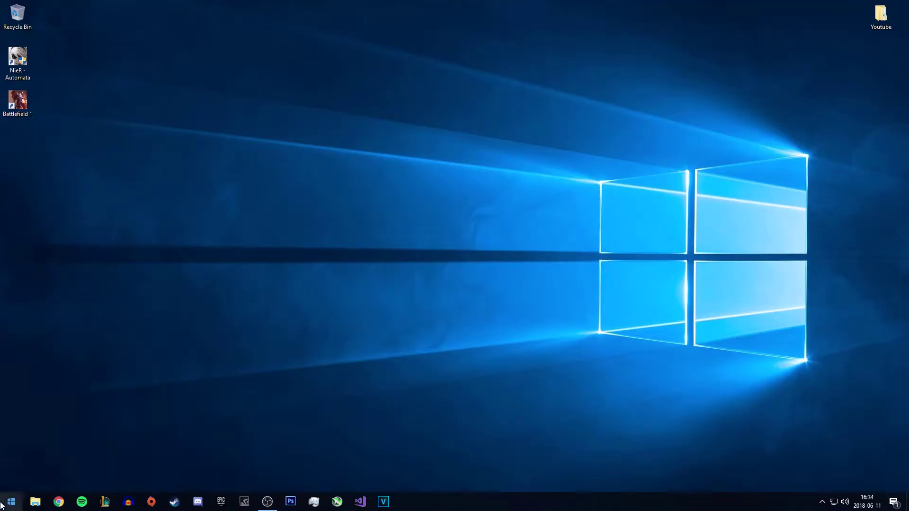
Step: Open the Windows Update settings, check for updates, and close the settings window
{"action": "left_click", "coordinate": [11, 501]}
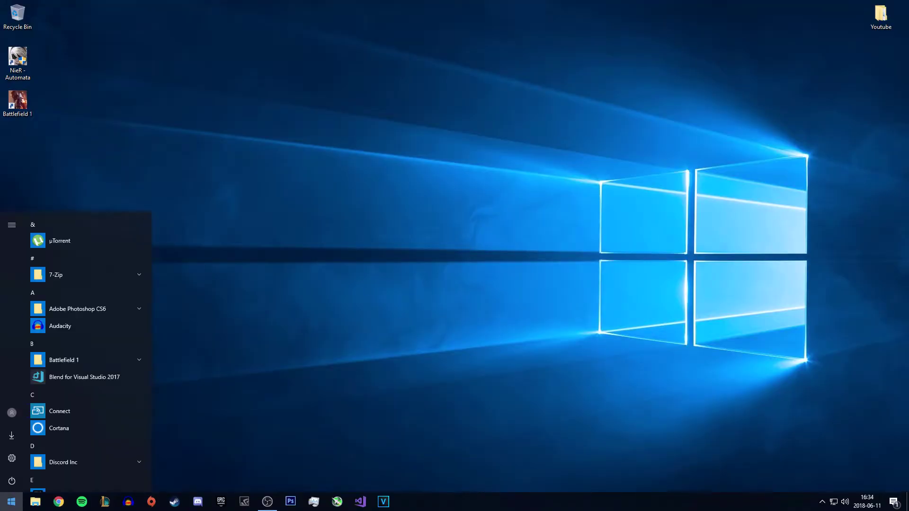
{"action": "type", "text": "chec"}
{"action": "key", "text": "Return"}
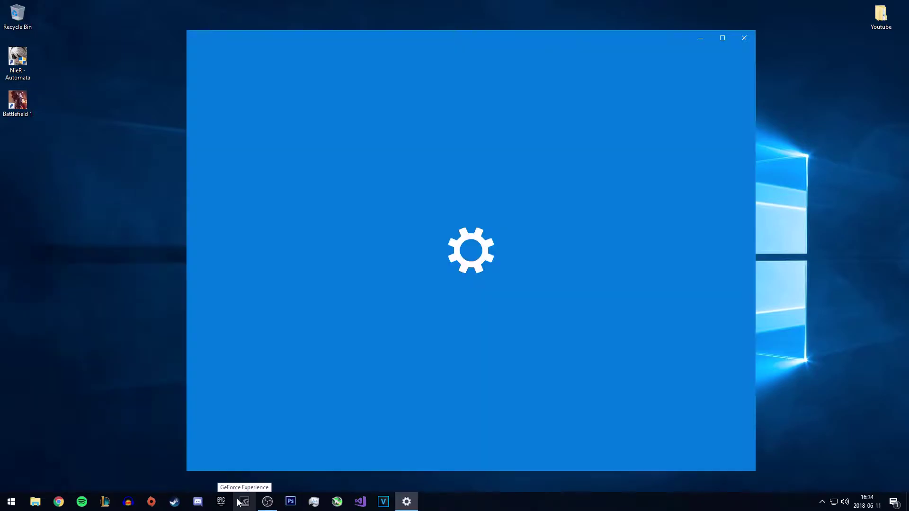
{"action": "left_click", "coordinate": [403, 120]}
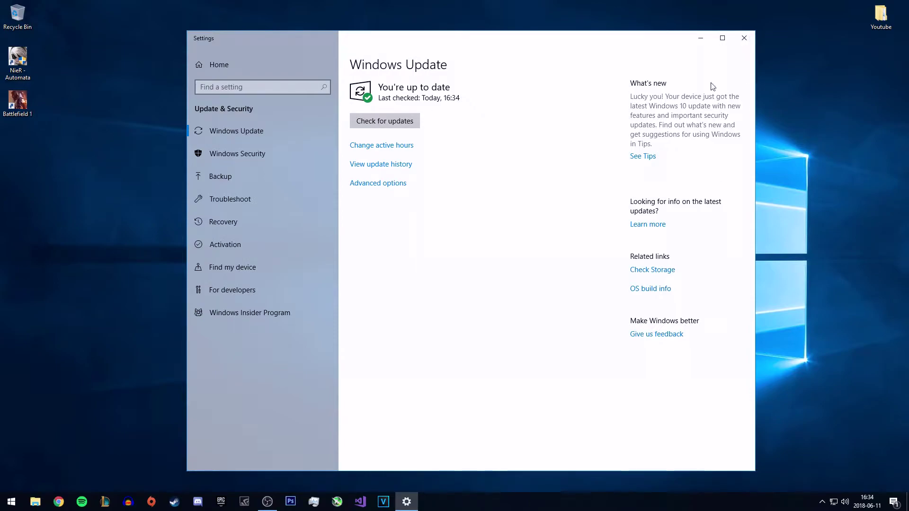
{"action": "key", "text": "super"}
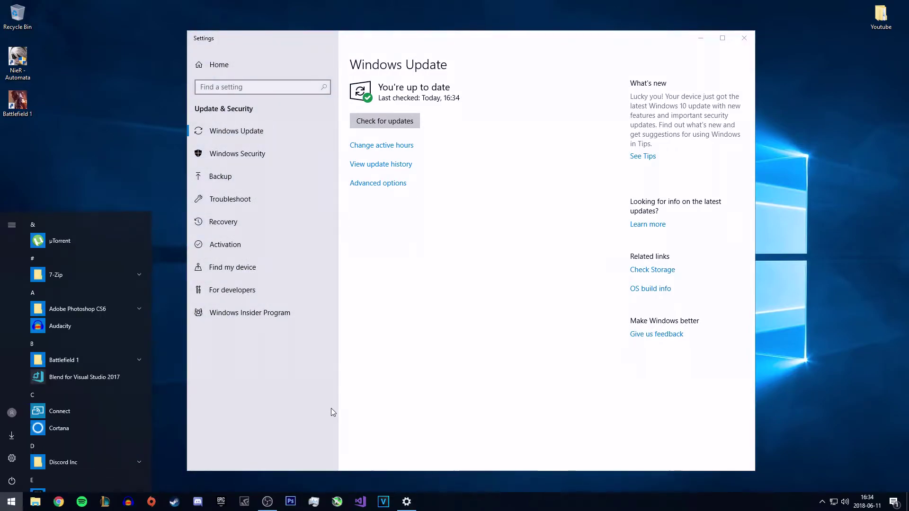
{"action": "left_click", "coordinate": [744, 38]}
Step: Open the restore point settings, turn on system protection for Local Disk (C:), and apply it
{"action": "left_click", "coordinate": [4, 508]}
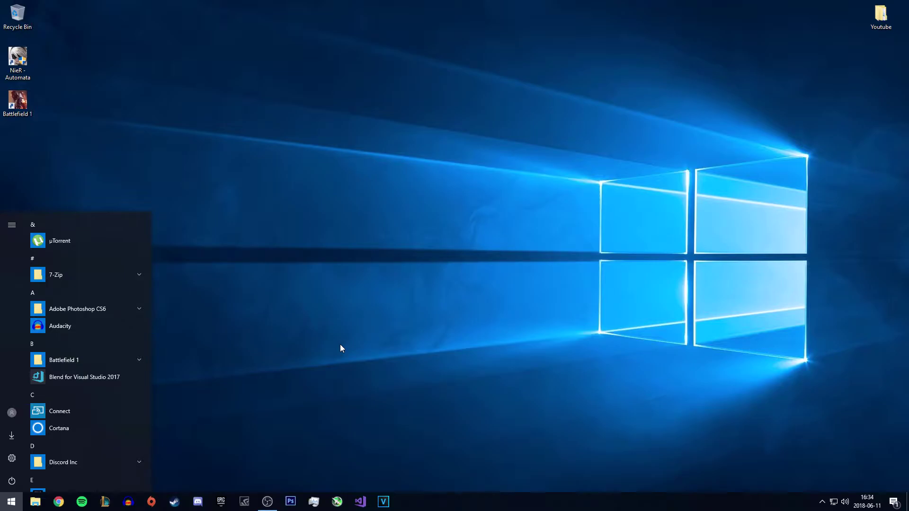
{"action": "type", "text": "create"}
{"action": "key", "text": "Return"}
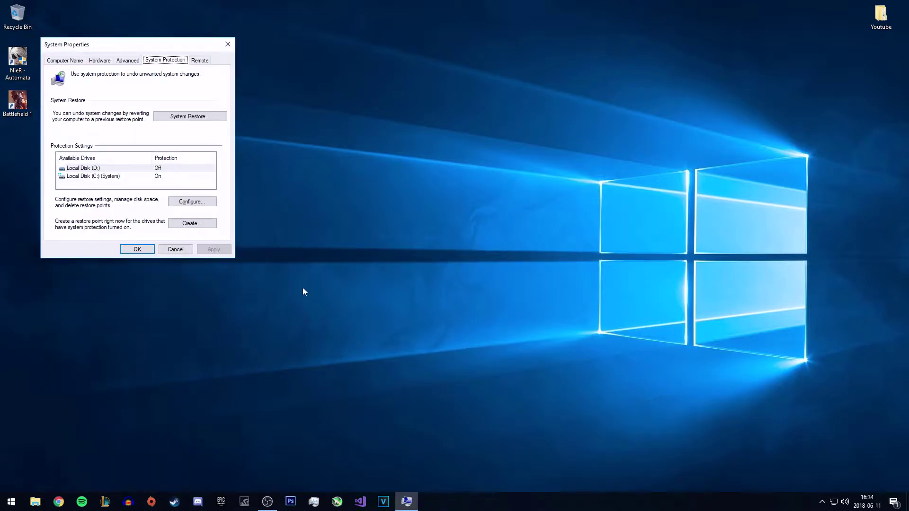
{"action": "left_click", "coordinate": [98, 180]}
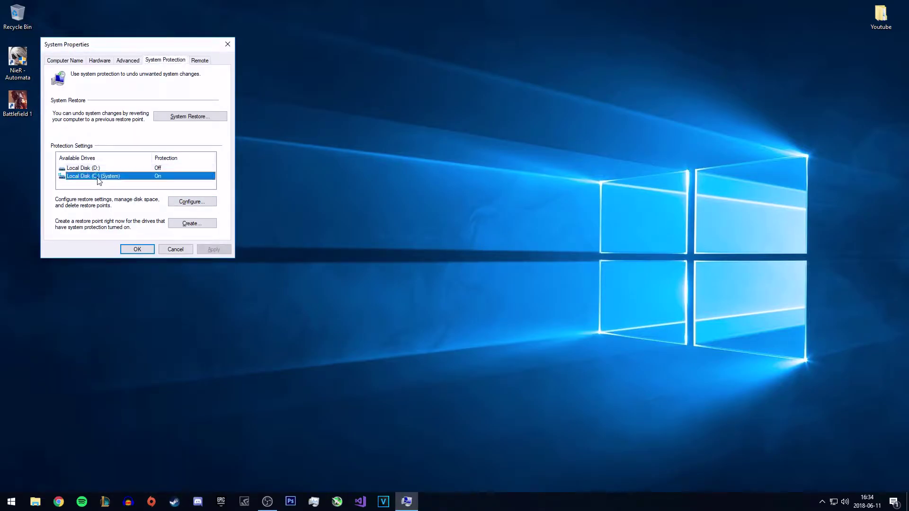
{"action": "left_click", "coordinate": [182, 206]}
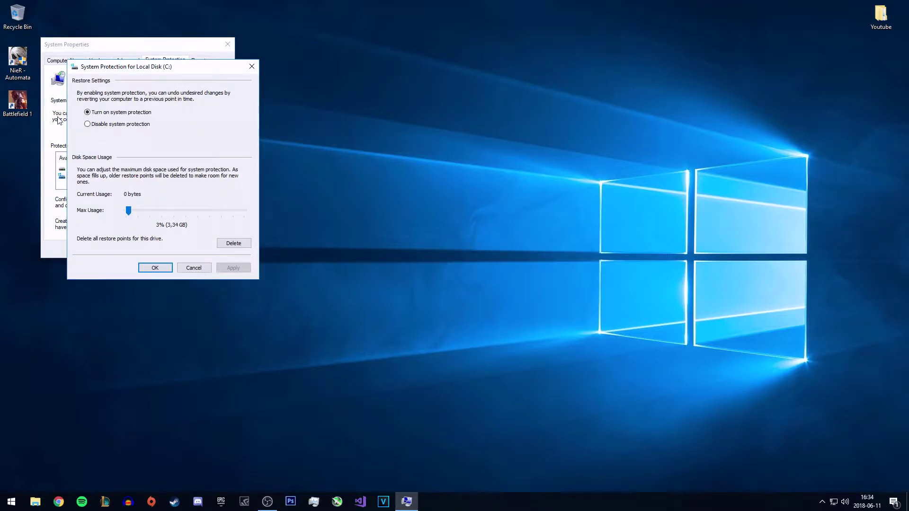
{"action": "left_click", "coordinate": [118, 113]}
{"action": "left_click", "coordinate": [244, 270]}
{"action": "left_click", "coordinate": [161, 268]}
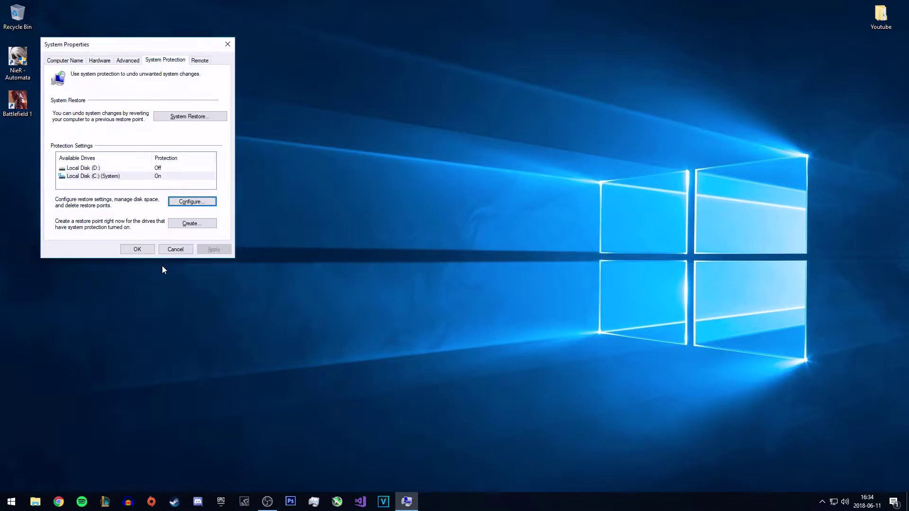
Step: Create a restore point described as "Backup" and close the System Properties dialog
{"action": "left_click", "coordinate": [191, 224]}
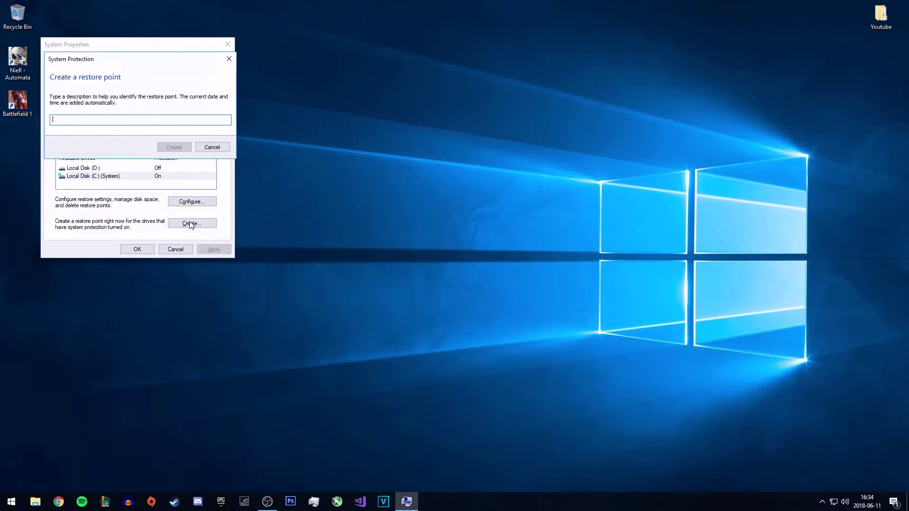
{"action": "type", "text": "Backup"}
{"action": "key", "text": "Return"}
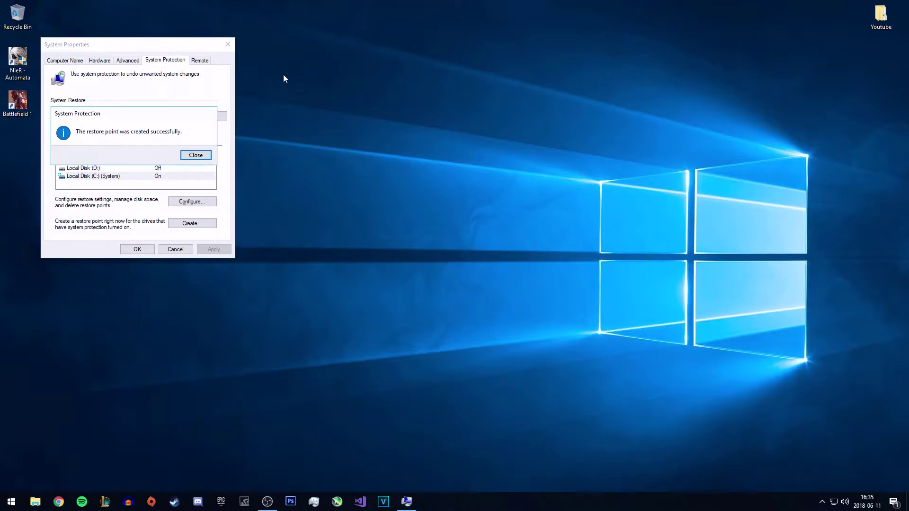
{"action": "left_click", "coordinate": [197, 154]}
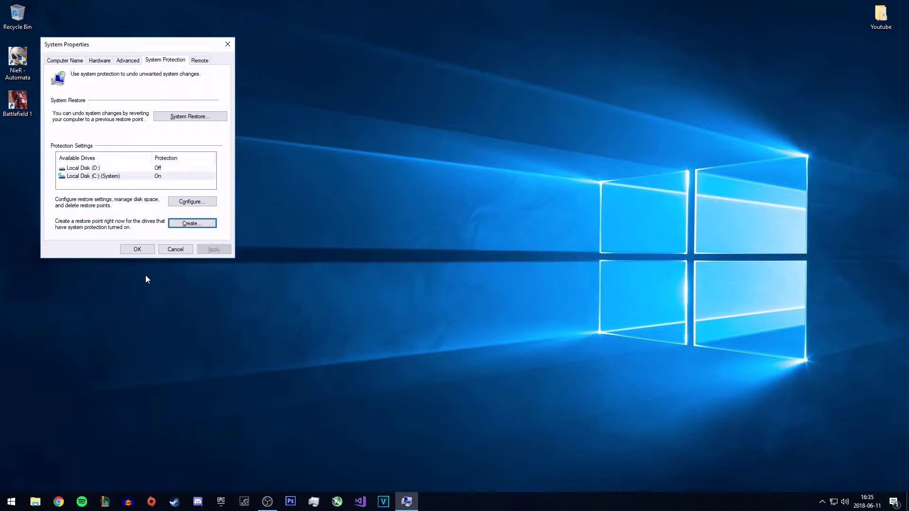
{"action": "left_click", "coordinate": [137, 249]}
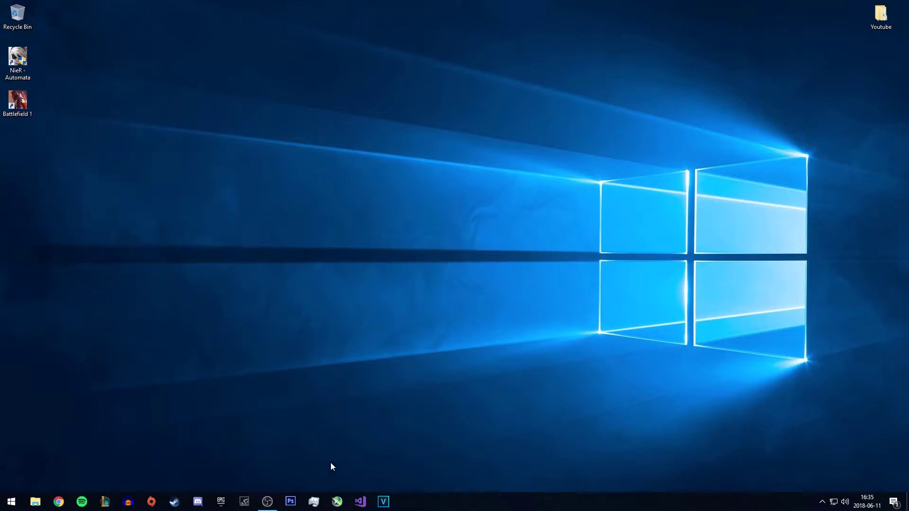
Step: Examine the notification options and per-app senders in the system settings, as well as the Focus assist options
{"action": "left_click", "coordinate": [3, 508]}
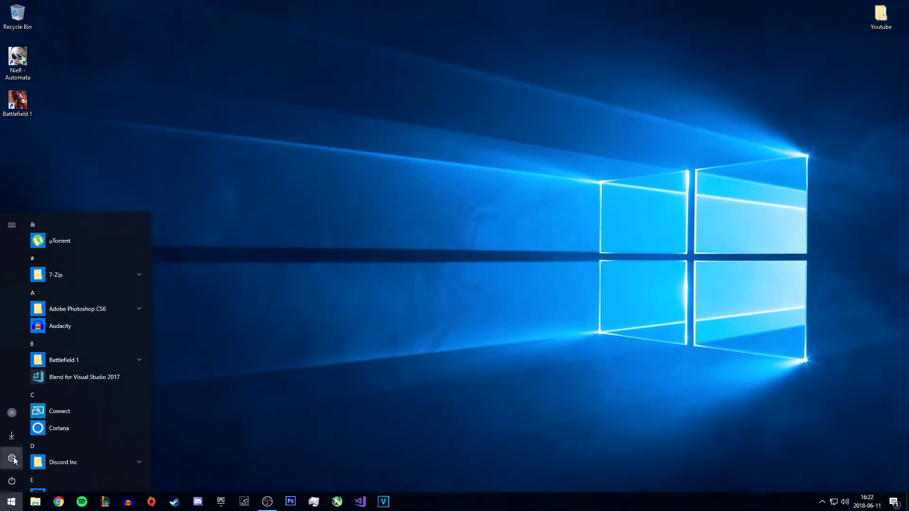
{"action": "left_click", "coordinate": [12, 459]}
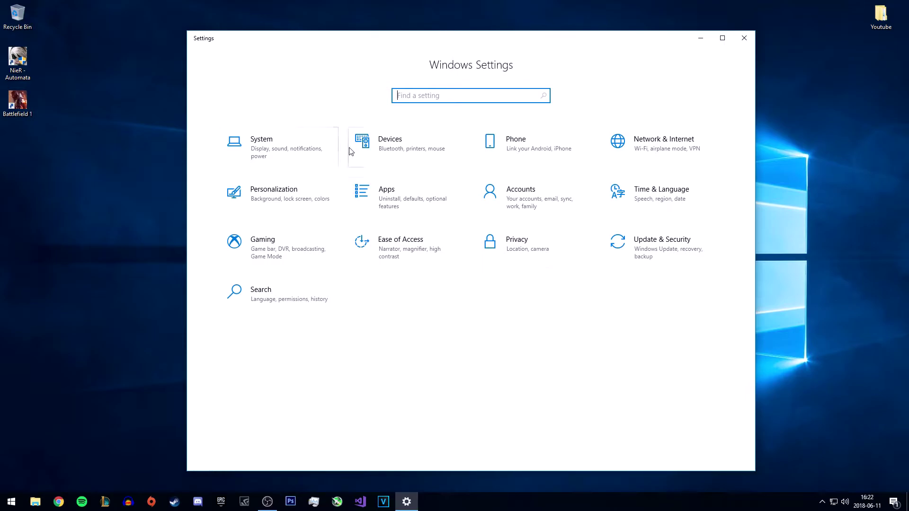
{"action": "left_click", "coordinate": [319, 150]}
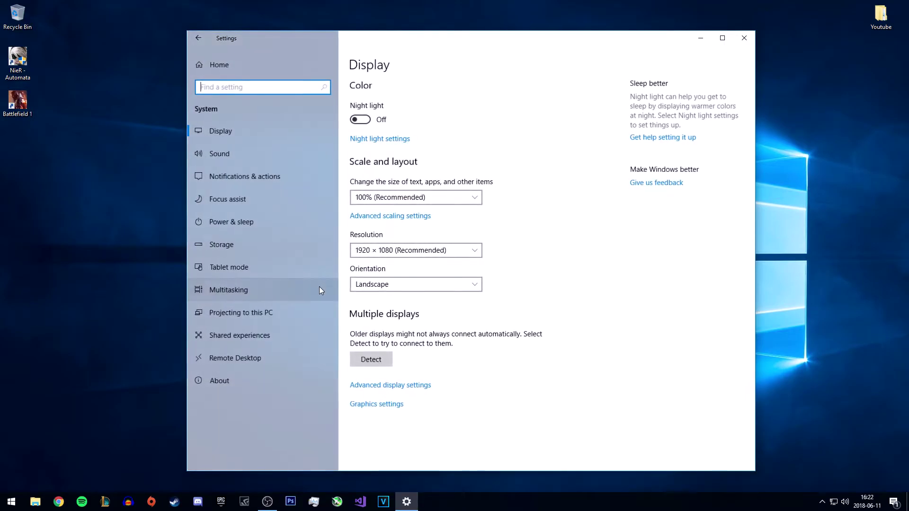
{"action": "left_click", "coordinate": [299, 181]}
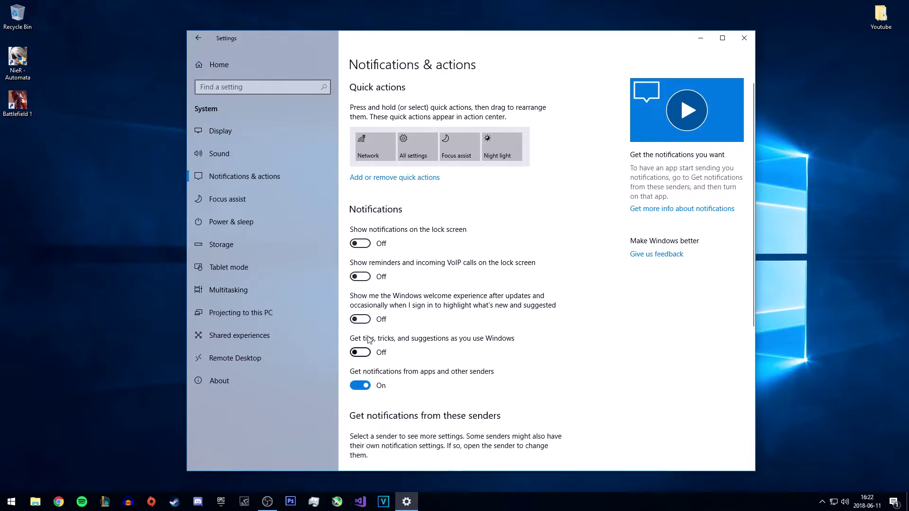
{"action": "scroll", "coordinate": [364, 394], "scroll_direction": "down", "scroll_amount": 1}
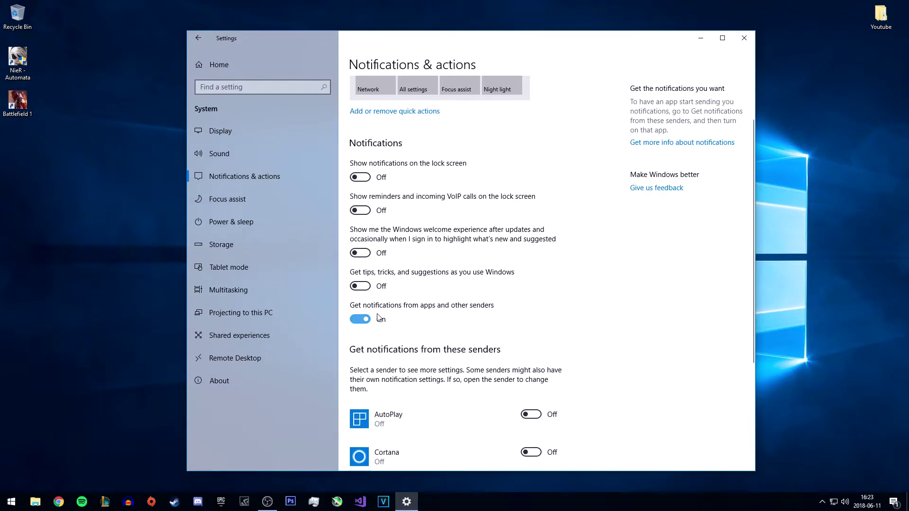
{"action": "scroll", "coordinate": [471, 307], "scroll_direction": "down", "scroll_amount": 2}
{"action": "scroll", "coordinate": [471, 307], "scroll_direction": "down", "scroll_amount": 1}
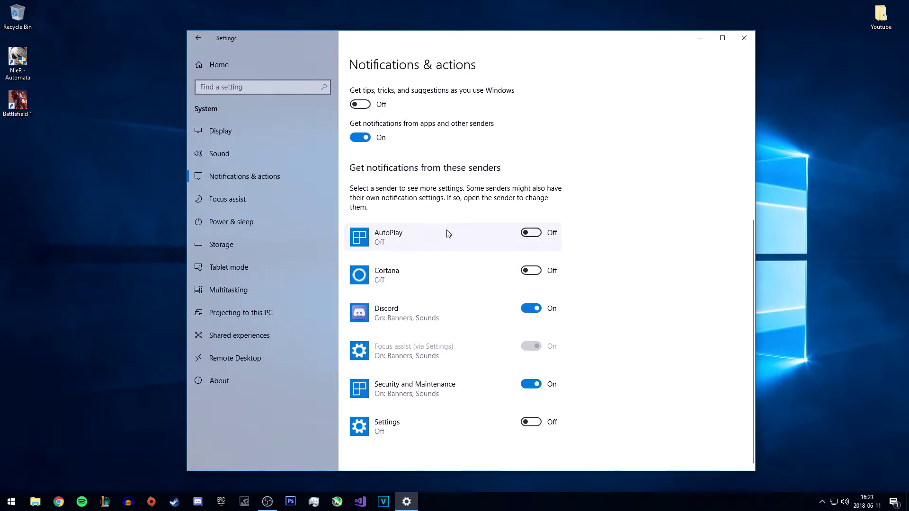
{"action": "left_click", "coordinate": [260, 202]}
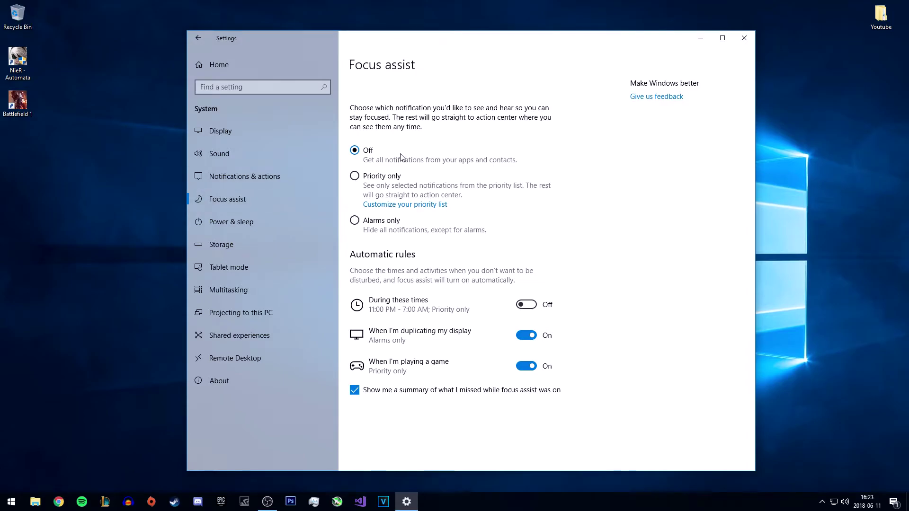
Step: Open the additional power settings from Power & sleep and select the High performance plan
{"action": "left_click", "coordinate": [274, 227]}
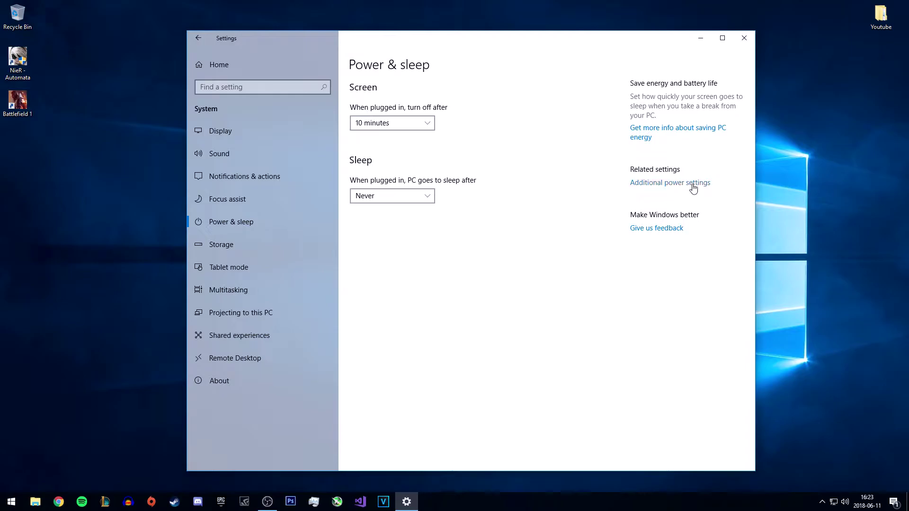
{"action": "left_click", "coordinate": [694, 185]}
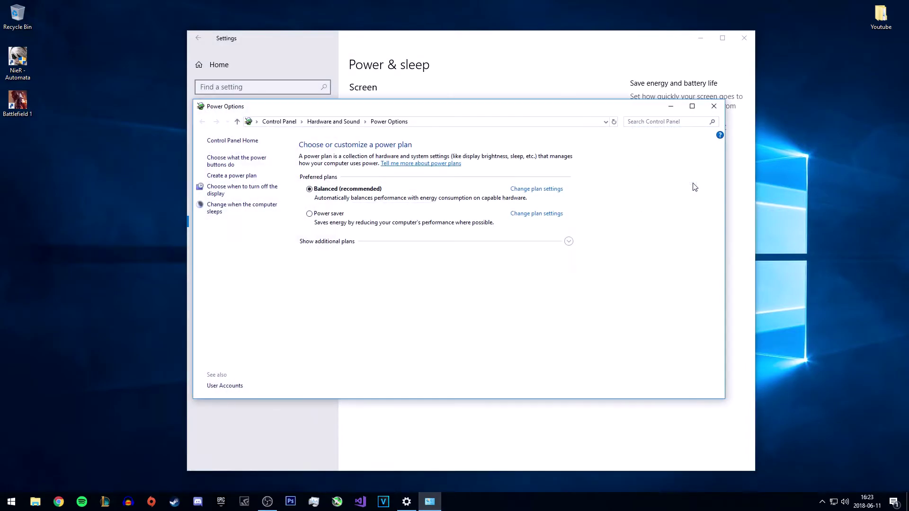
{"action": "left_click", "coordinate": [570, 241]}
{"action": "left_click", "coordinate": [334, 256]}
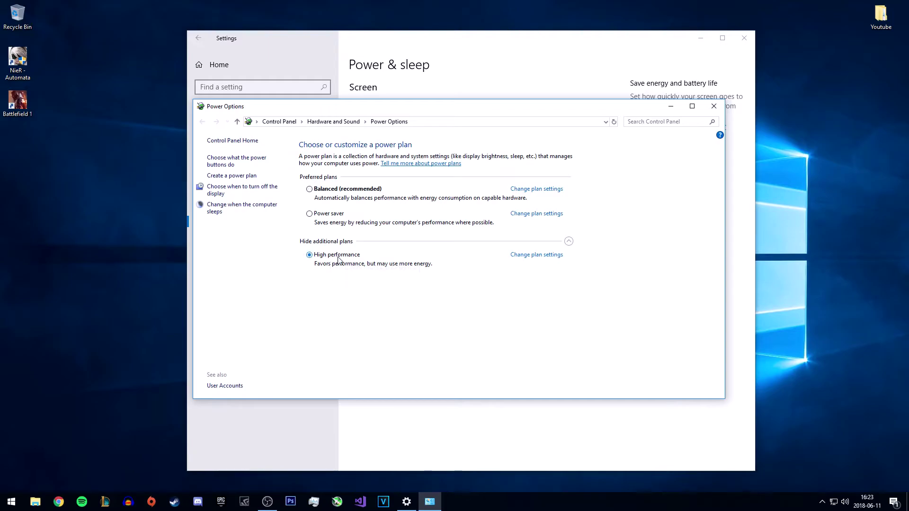
Step: Check the High performance plan's minimum and maximum processor states, apply the advanced settings, and close Power Options
{"action": "left_click", "coordinate": [534, 255]}
{"action": "left_click", "coordinate": [358, 228]}
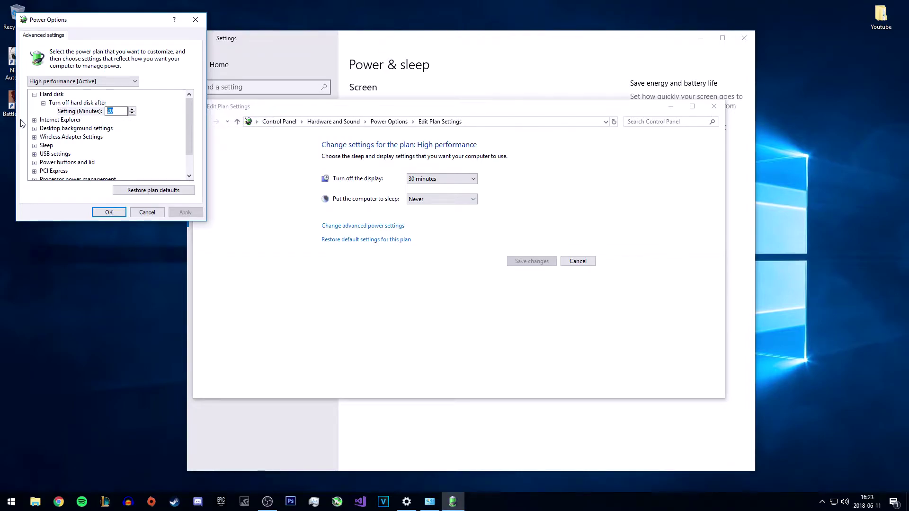
{"action": "scroll", "coordinate": [33, 156], "scroll_direction": "down", "scroll_amount": 1}
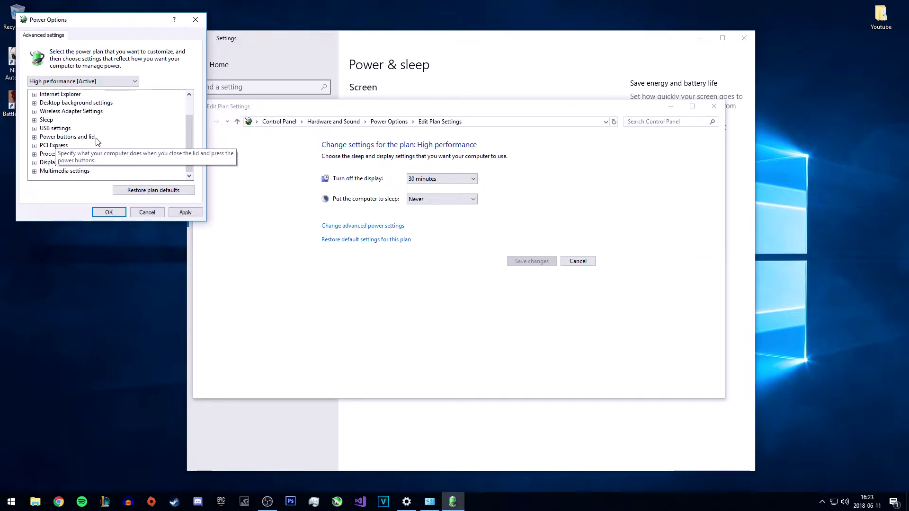
{"action": "left_click", "coordinate": [34, 154]}
{"action": "left_click", "coordinate": [43, 155]}
{"action": "scroll", "coordinate": [47, 161], "scroll_direction": "down", "scroll_amount": 1}
{"action": "left_click", "coordinate": [43, 154]}
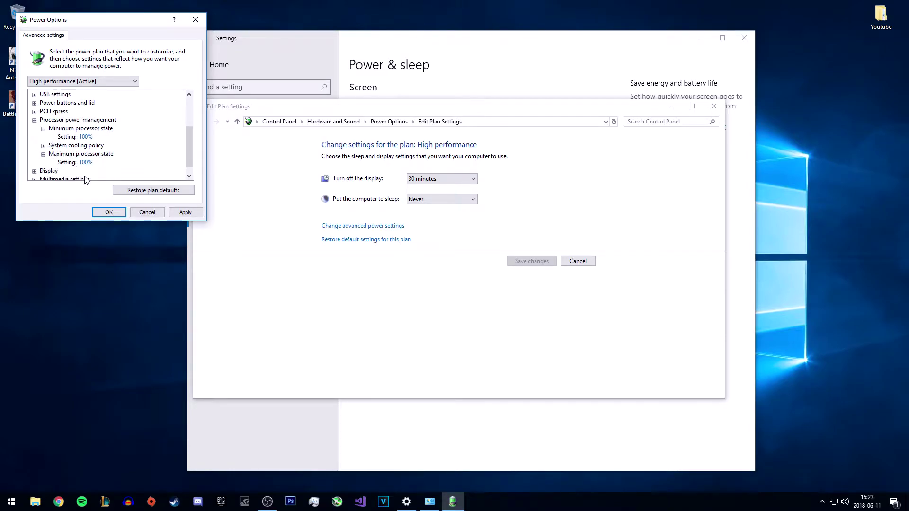
{"action": "left_click", "coordinate": [188, 213]}
{"action": "left_click", "coordinate": [110, 213]}
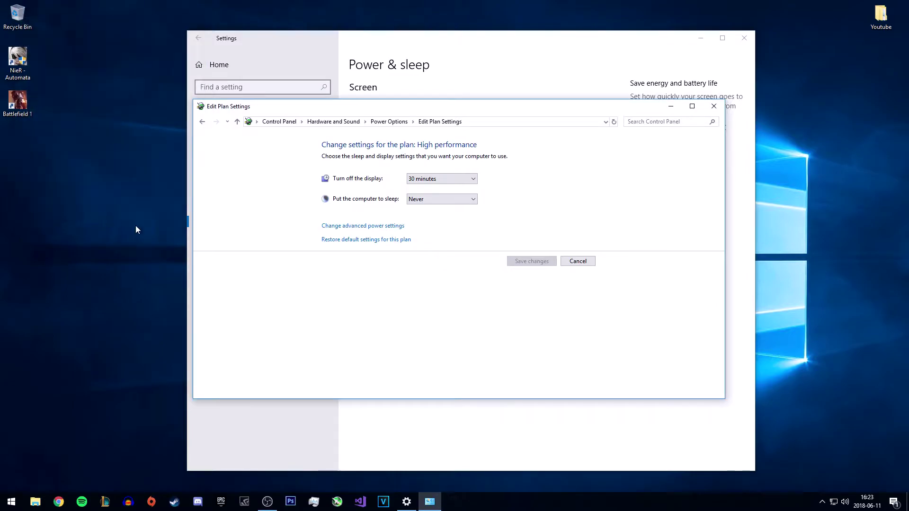
{"action": "left_click", "coordinate": [578, 261]}
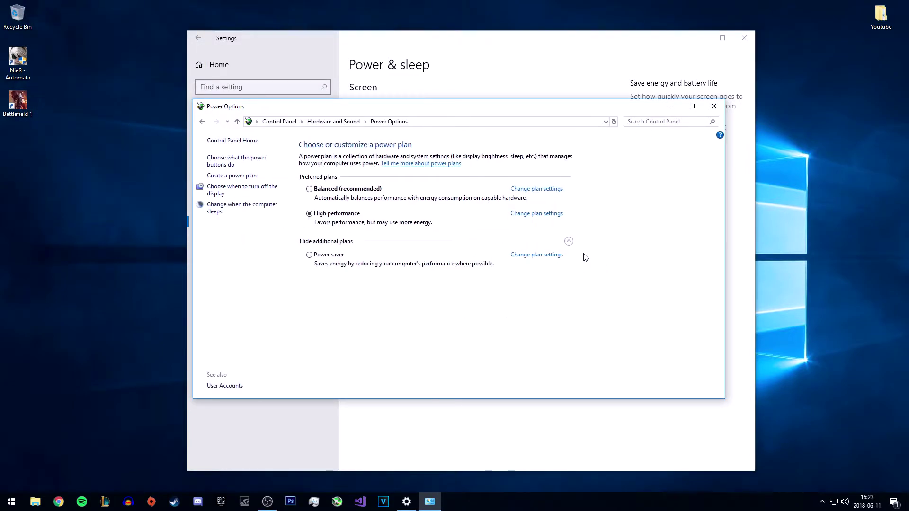
{"action": "left_click", "coordinate": [714, 106]}
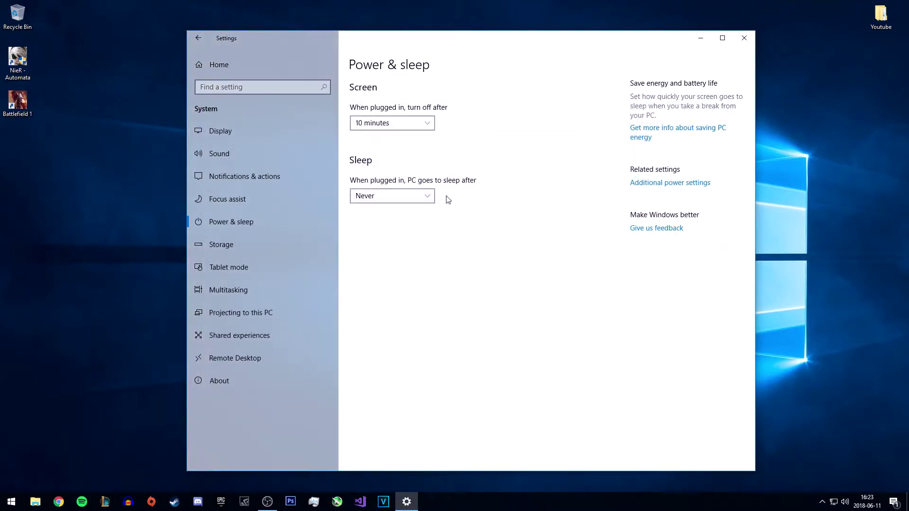
Step: In the Multitasking settings, turn off automatic window arrangement by snapping and occasional suggestions in Timeline
{"action": "left_click", "coordinate": [297, 289]}
{"action": "left_click", "coordinate": [372, 131]}
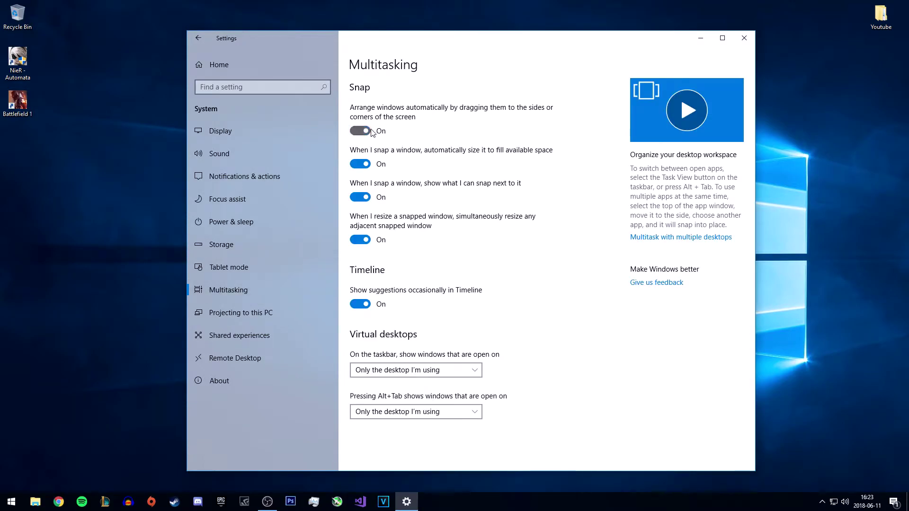
{"action": "left_click", "coordinate": [368, 305]}
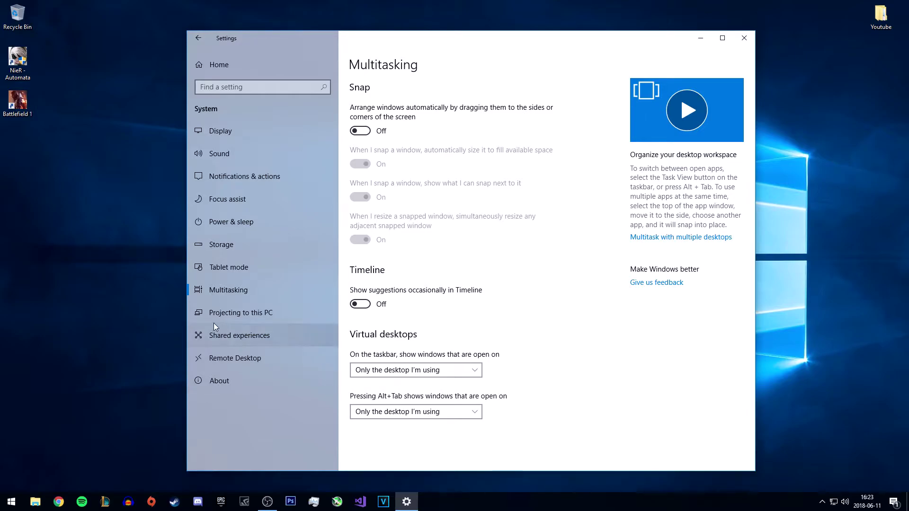
Step: Turn off sharing across devices in Shared experiences, and check the Remote Desktop setting
{"action": "left_click", "coordinate": [289, 344]}
{"action": "left_click", "coordinate": [367, 249]}
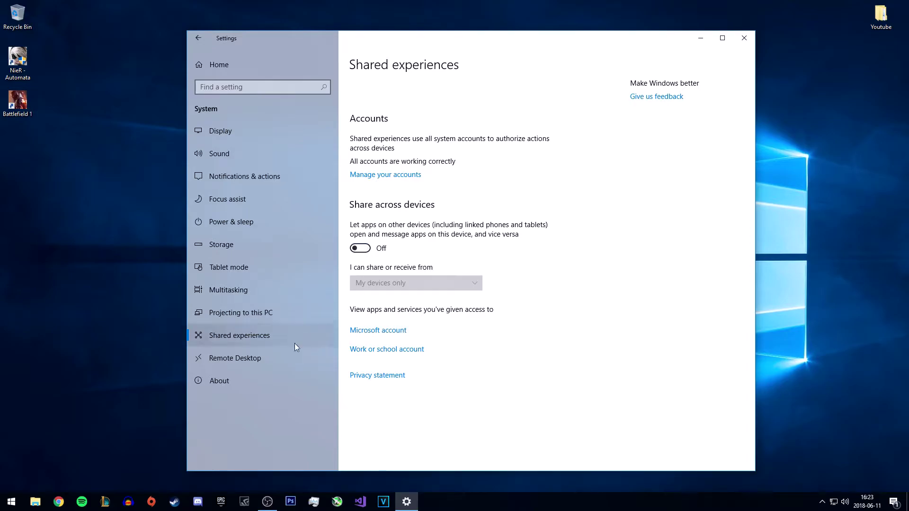
{"action": "left_click", "coordinate": [263, 359]}
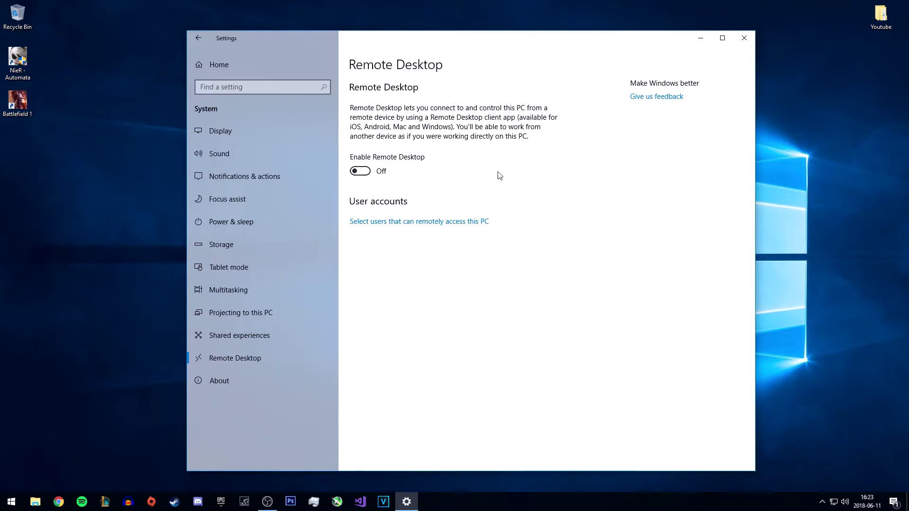
Step: Open the additional mouse options from the Devices settings, check Enhance pointer precision in the pointer options, and accept the dialog
{"action": "left_click", "coordinate": [243, 62]}
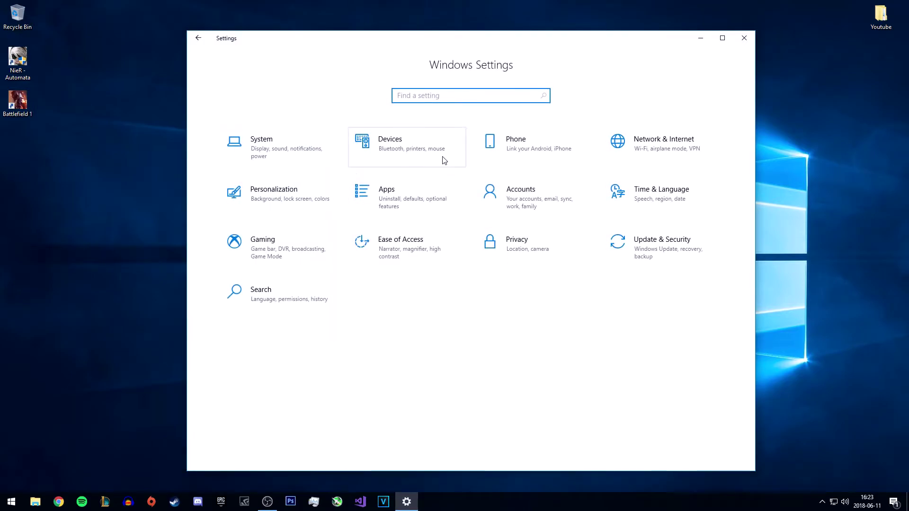
{"action": "left_click", "coordinate": [445, 160]}
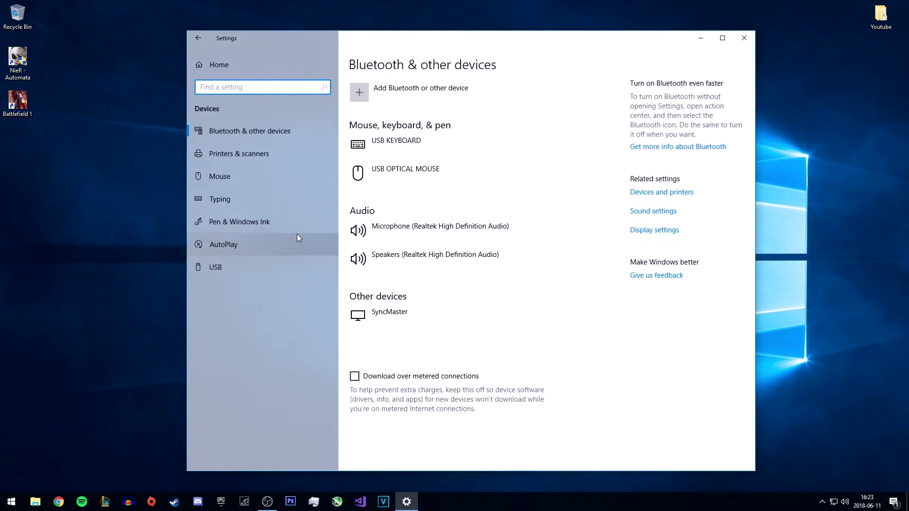
{"action": "left_click", "coordinate": [312, 182]}
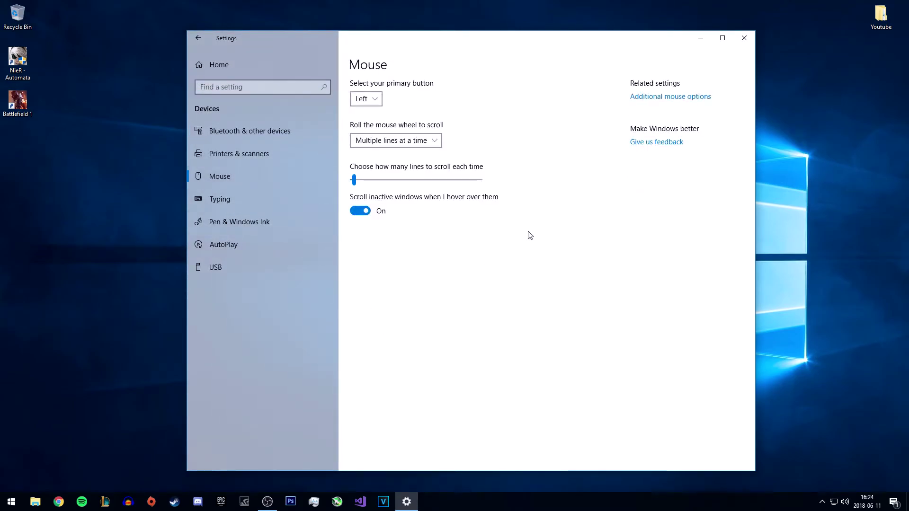
{"action": "left_click", "coordinate": [653, 99]}
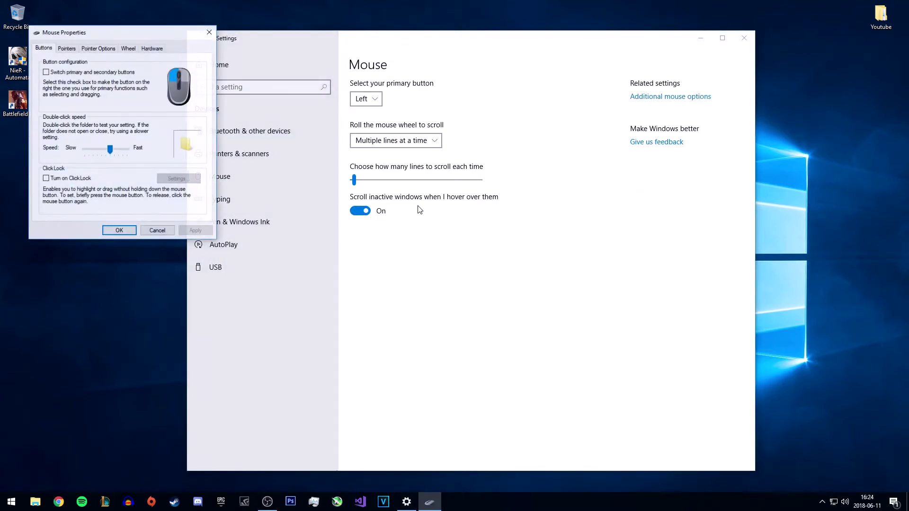
{"action": "left_click", "coordinate": [105, 50]}
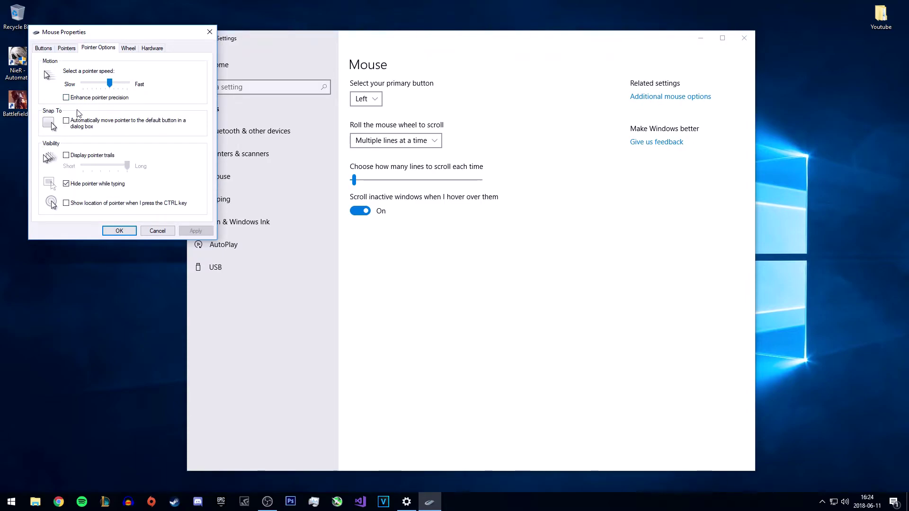
{"action": "left_click", "coordinate": [120, 231]}
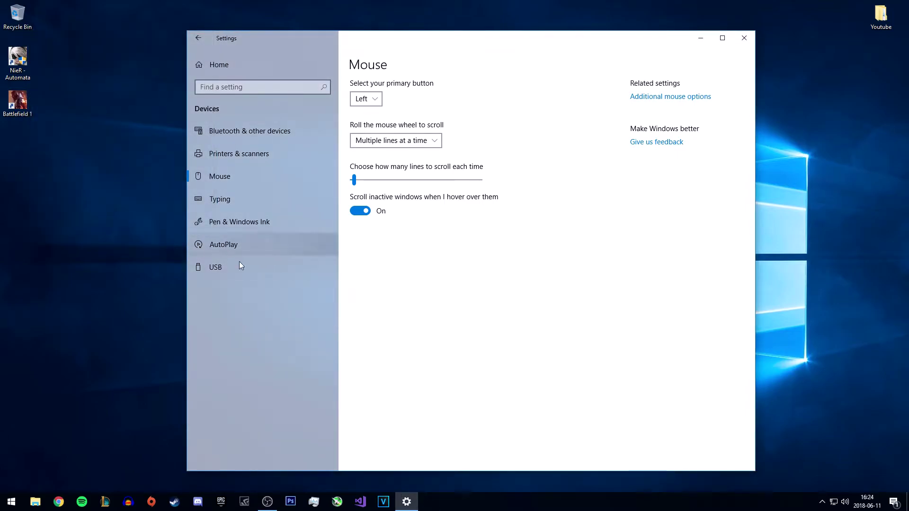
Step: Check the AutoPlay setting under Devices and the Start menu settings under Personalization
{"action": "left_click", "coordinate": [300, 244]}
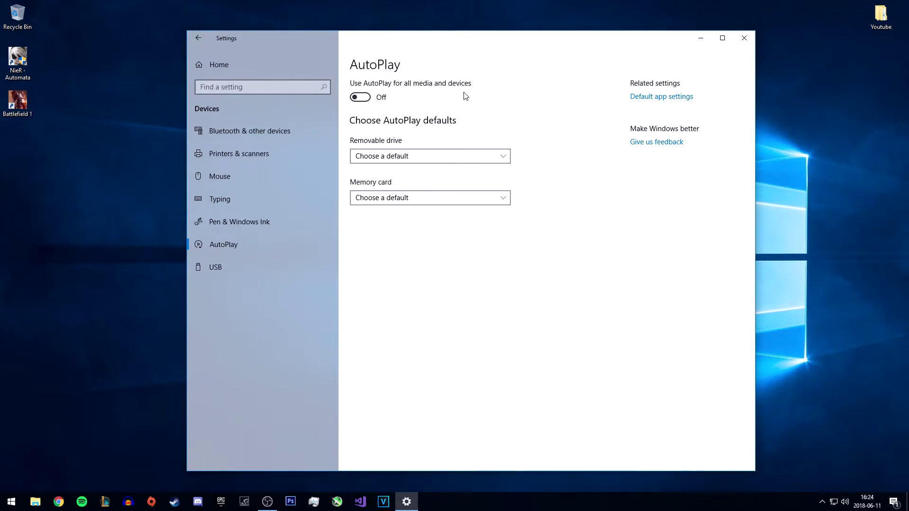
{"action": "left_click", "coordinate": [292, 64]}
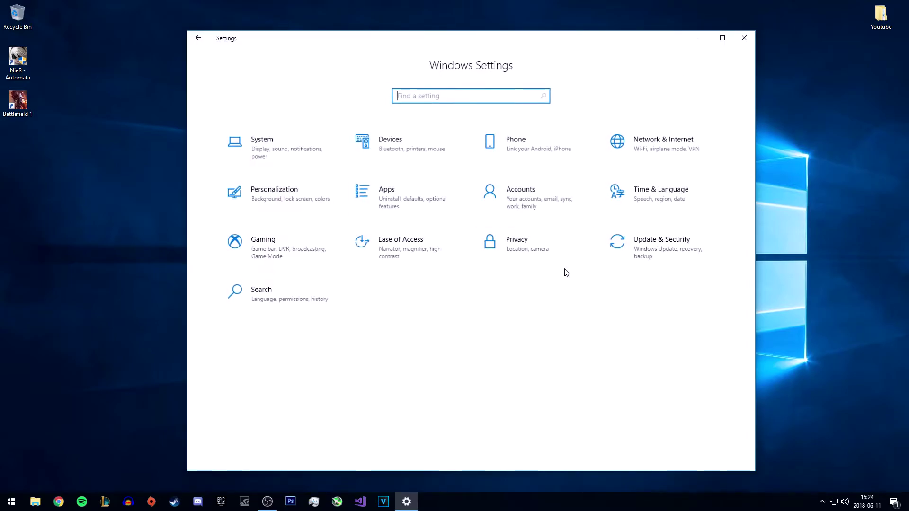
{"action": "left_click", "coordinate": [291, 195]}
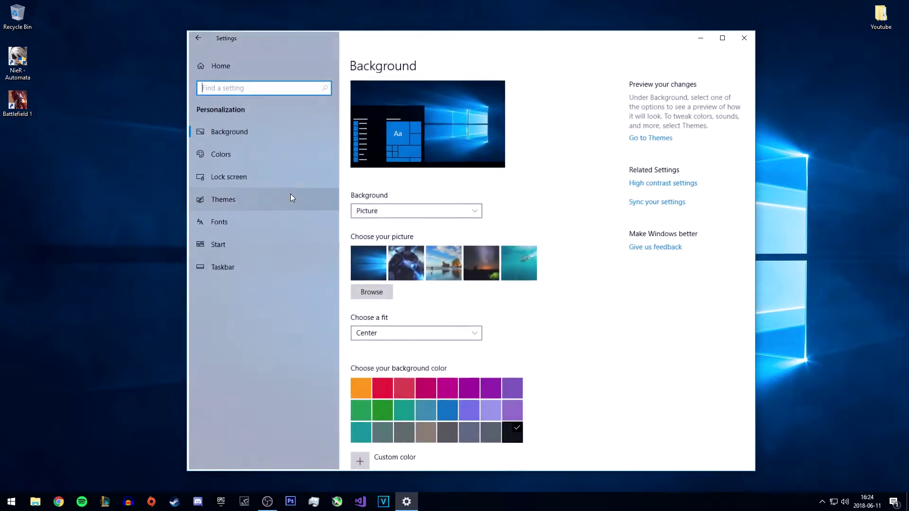
{"action": "left_click", "coordinate": [297, 243]}
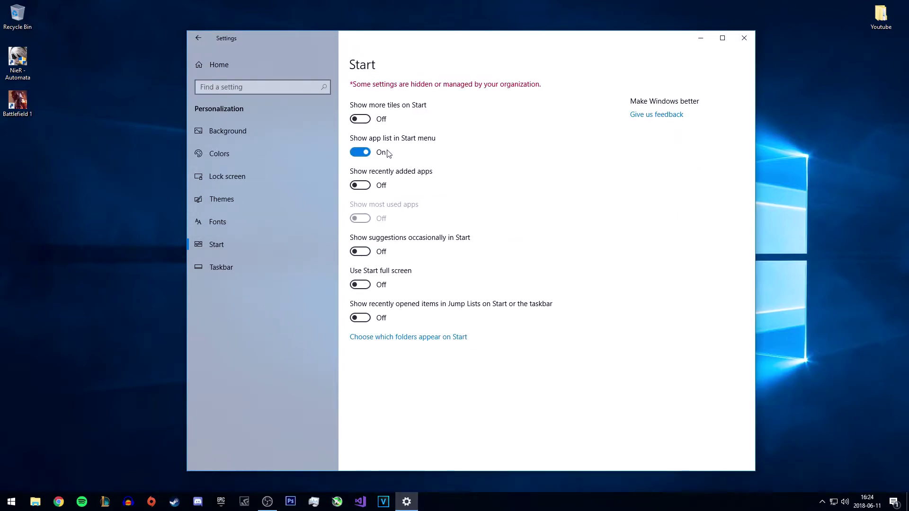
{"action": "key", "text": "BackSpace"}
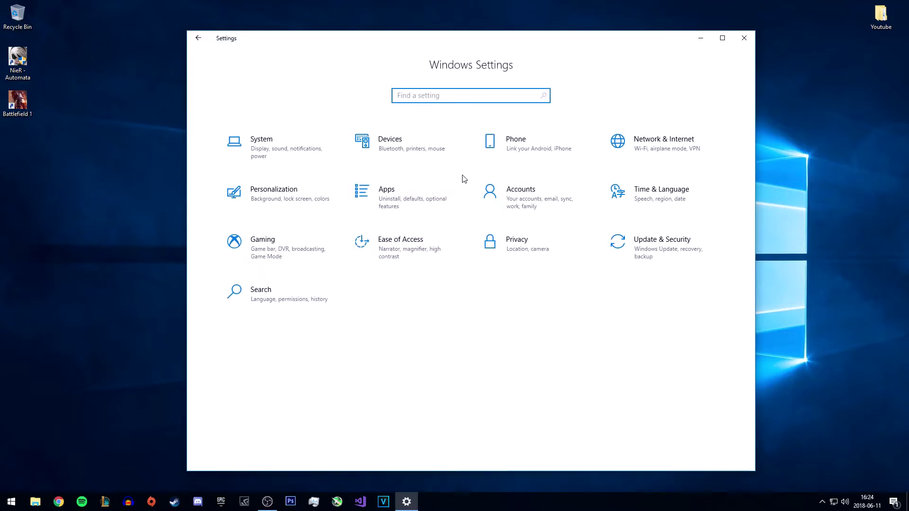
Step: Examine the full list of installed programs in Apps & features for unneeded ones
{"action": "left_click", "coordinate": [441, 204]}
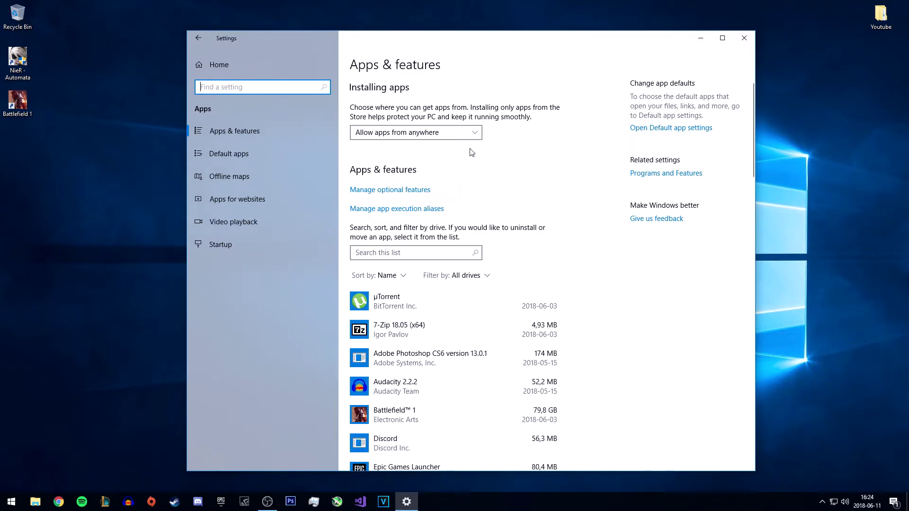
{"action": "scroll", "coordinate": [472, 155], "scroll_direction": "down", "scroll_amount": 3}
{"action": "scroll", "coordinate": [456, 214], "scroll_direction": "down", "scroll_amount": 8}
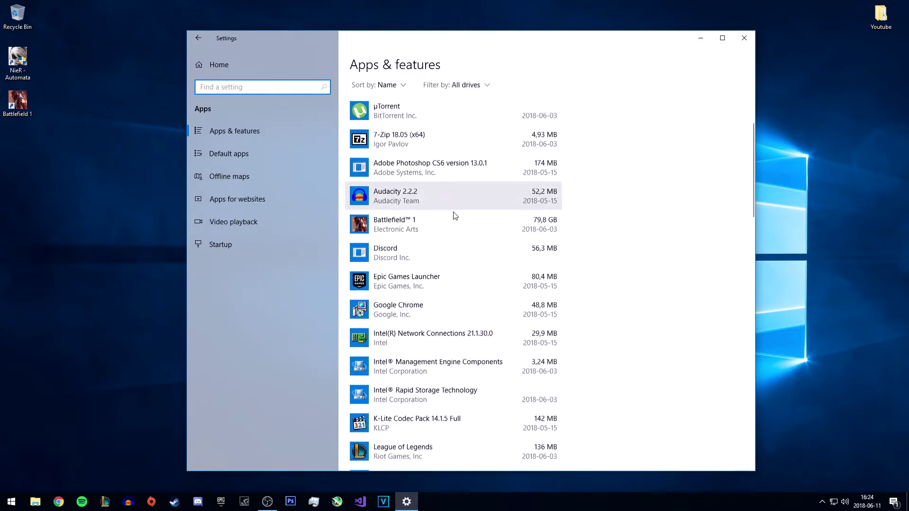
{"action": "scroll", "coordinate": [450, 225], "scroll_direction": "down", "scroll_amount": 3}
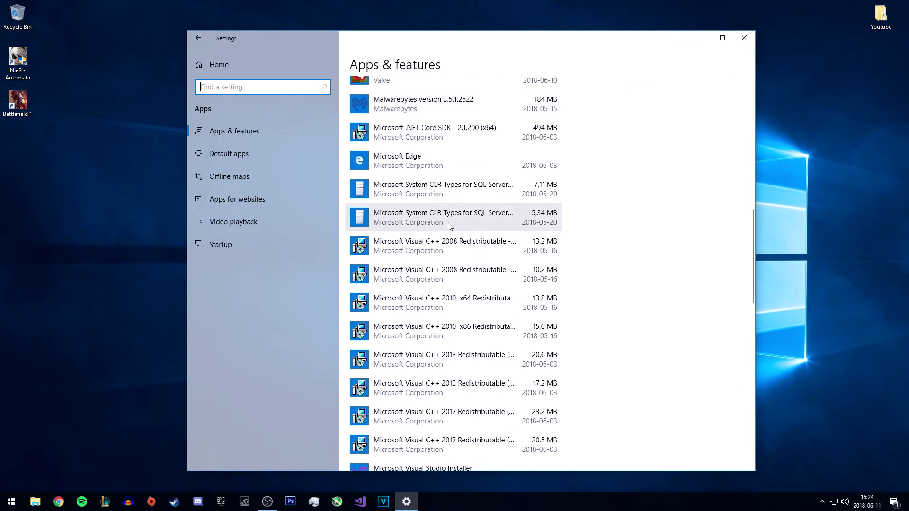
{"action": "scroll", "coordinate": [440, 230], "scroll_direction": "down", "scroll_amount": 6}
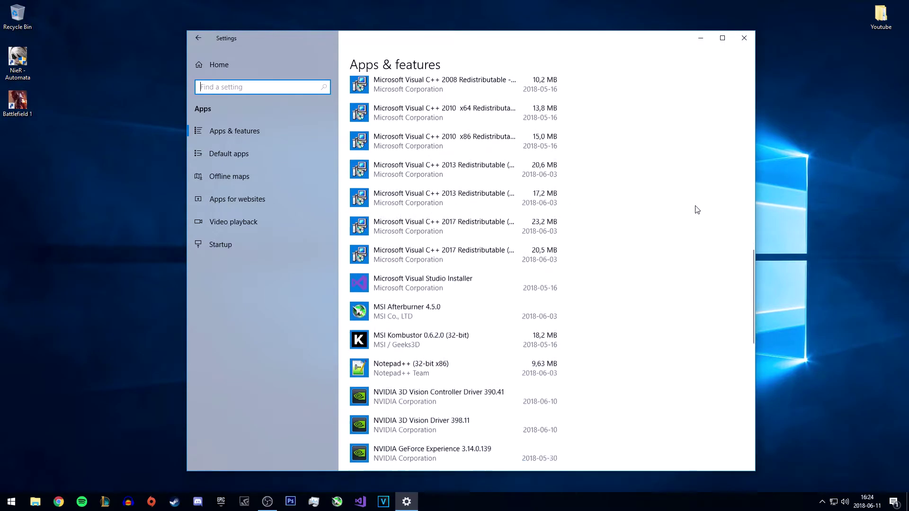
{"action": "scroll", "coordinate": [663, 197], "scroll_direction": "down", "scroll_amount": 4}
{"action": "scroll", "coordinate": [650, 197], "scroll_direction": "up", "scroll_amount": 1}
{"action": "scroll", "coordinate": [649, 198], "scroll_direction": "down", "scroll_amount": 1}
{"action": "scroll", "coordinate": [650, 197], "scroll_direction": "down", "scroll_amount": 3}
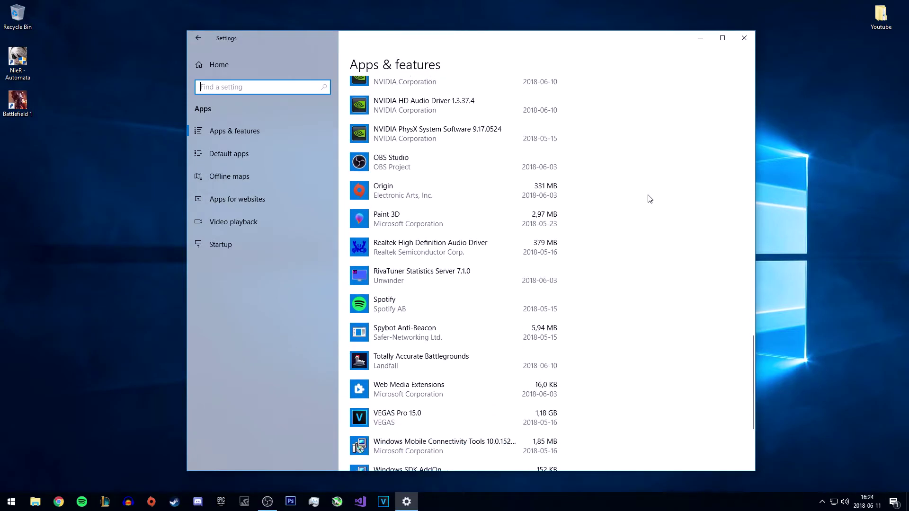
{"action": "scroll", "coordinate": [530, 219], "scroll_direction": "down", "scroll_amount": 3}
{"action": "scroll", "coordinate": [529, 219], "scroll_direction": "up", "scroll_amount": 2}
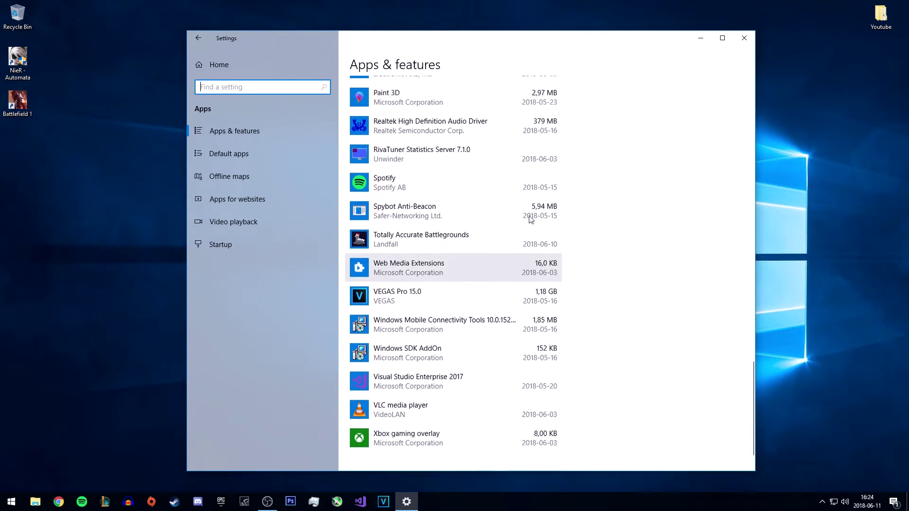
Step: Turn off the Microsoft Edge association in Apps for websites, and delete all offline maps
{"action": "left_click", "coordinate": [313, 203]}
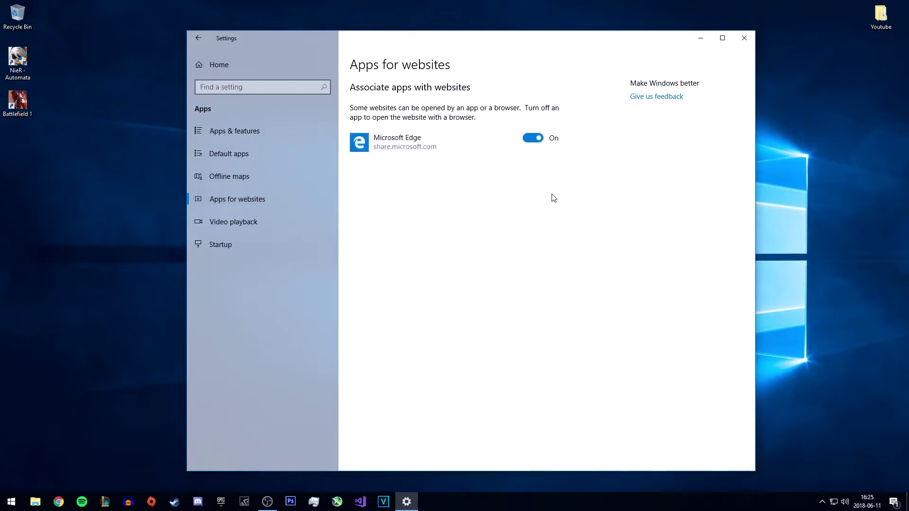
{"action": "left_click", "coordinate": [539, 145]}
{"action": "left_click", "coordinate": [270, 178]}
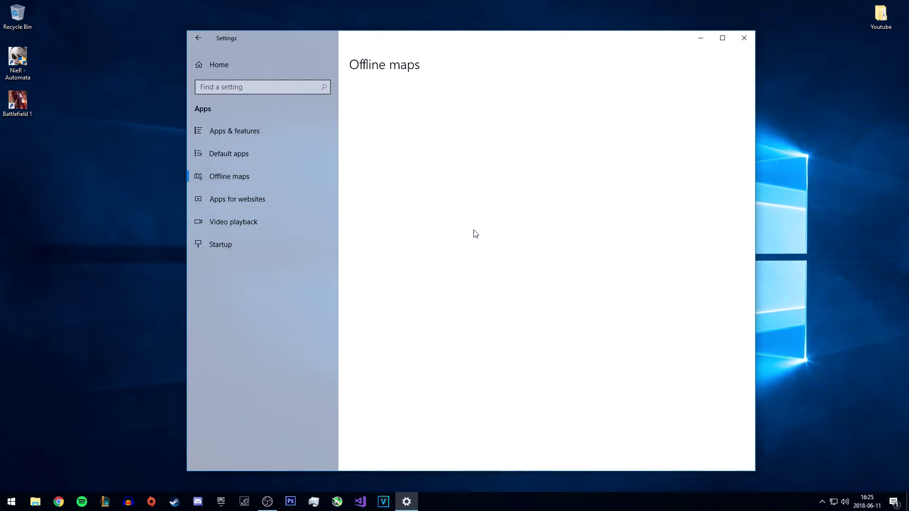
{"action": "scroll", "coordinate": [426, 214], "scroll_direction": "down", "scroll_amount": 4}
{"action": "scroll", "coordinate": [426, 213], "scroll_direction": "up", "scroll_amount": 4}
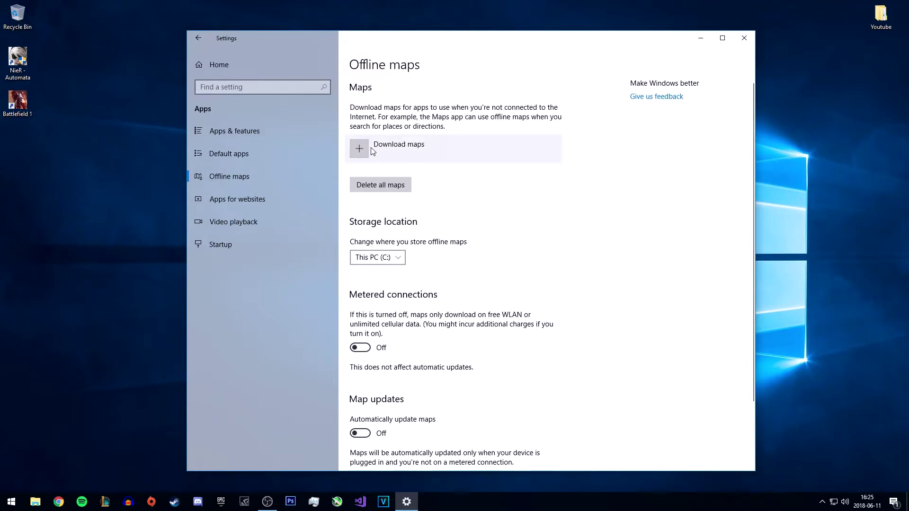
{"action": "left_click", "coordinate": [379, 185]}
{"action": "left_click", "coordinate": [421, 105]}
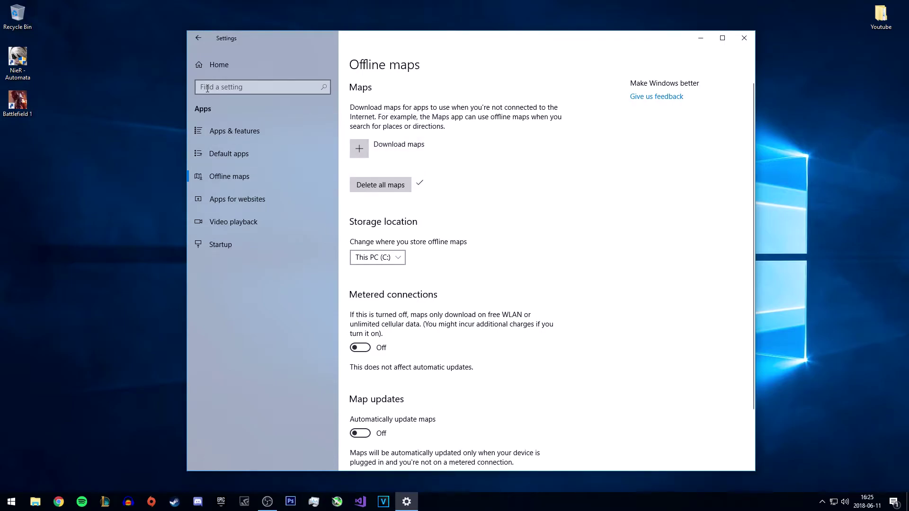
Step: Review the Game bar, Game DVR and TruePlay settings in the Gaming category
{"action": "left_click", "coordinate": [199, 38]}
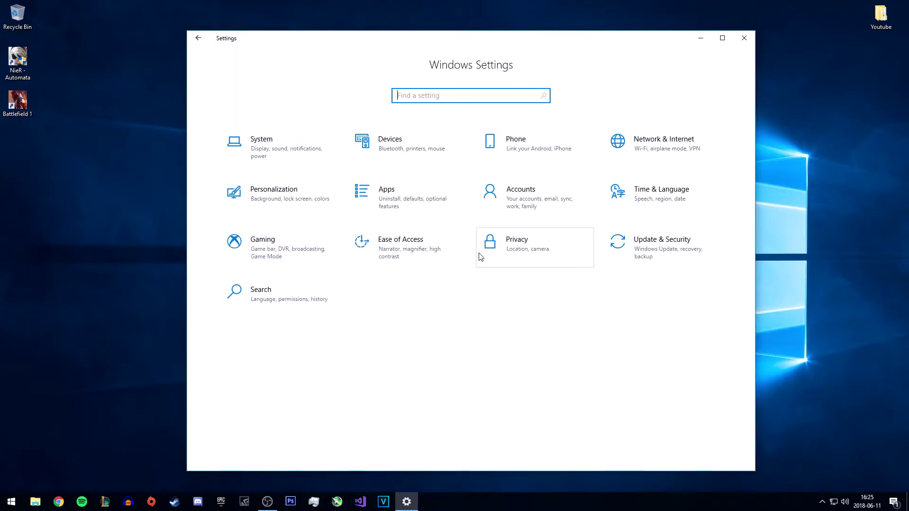
{"action": "left_click", "coordinate": [296, 266]}
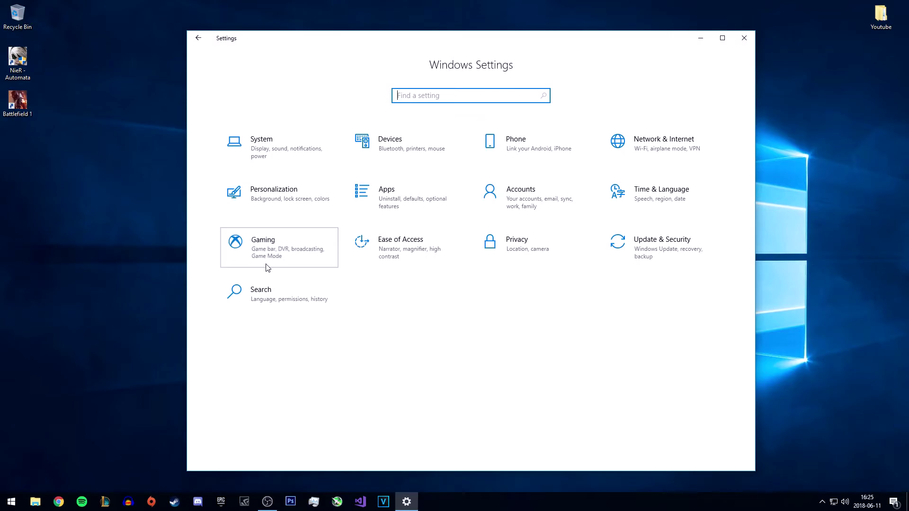
{"action": "scroll", "coordinate": [421, 173], "scroll_direction": "down", "scroll_amount": 3}
{"action": "scroll", "coordinate": [407, 288], "scroll_direction": "up", "scroll_amount": 5}
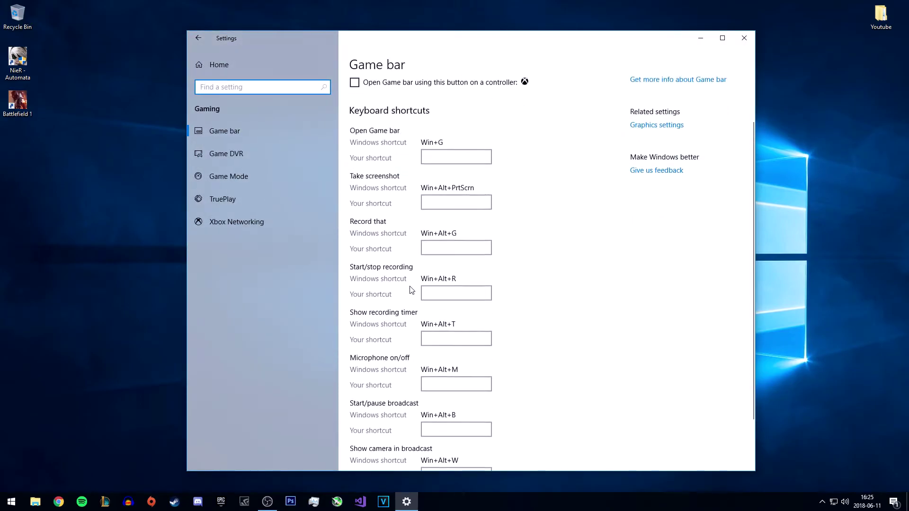
{"action": "left_click", "coordinate": [262, 151]}
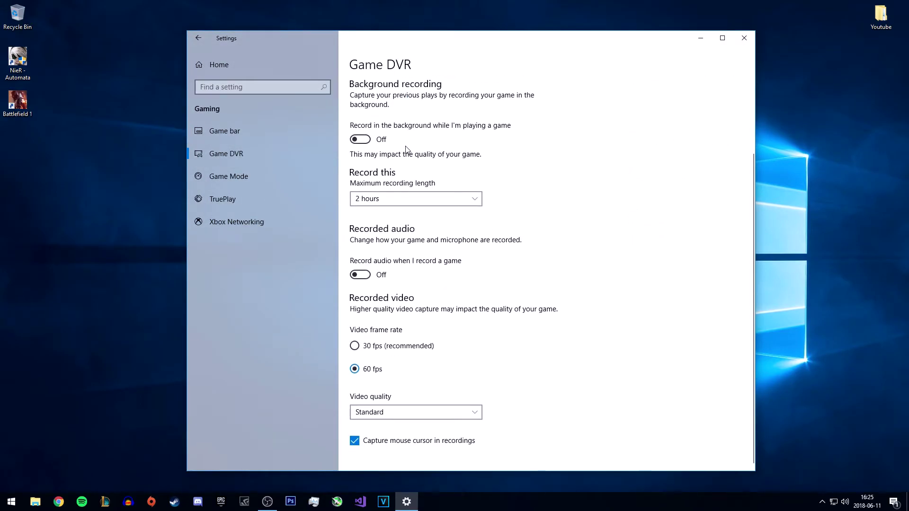
{"action": "scroll", "coordinate": [403, 151], "scroll_direction": "up", "scroll_amount": 2}
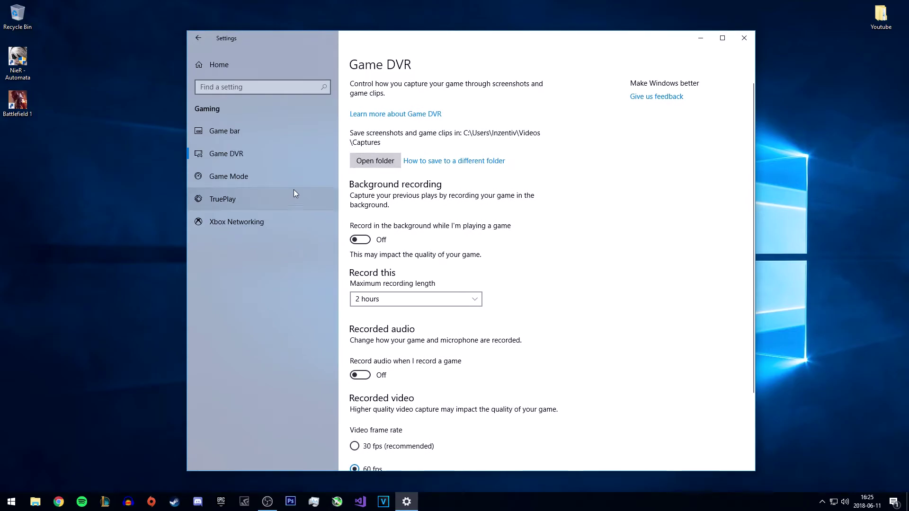
{"action": "left_click", "coordinate": [273, 200]}
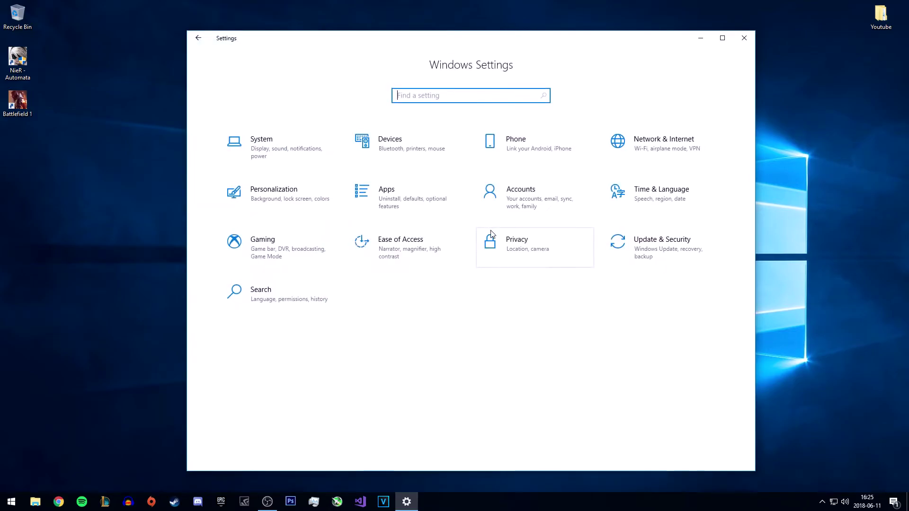
Step: Turn off Show animations in Windows in the Ease of Access display settings
{"action": "left_click", "coordinate": [419, 258]}
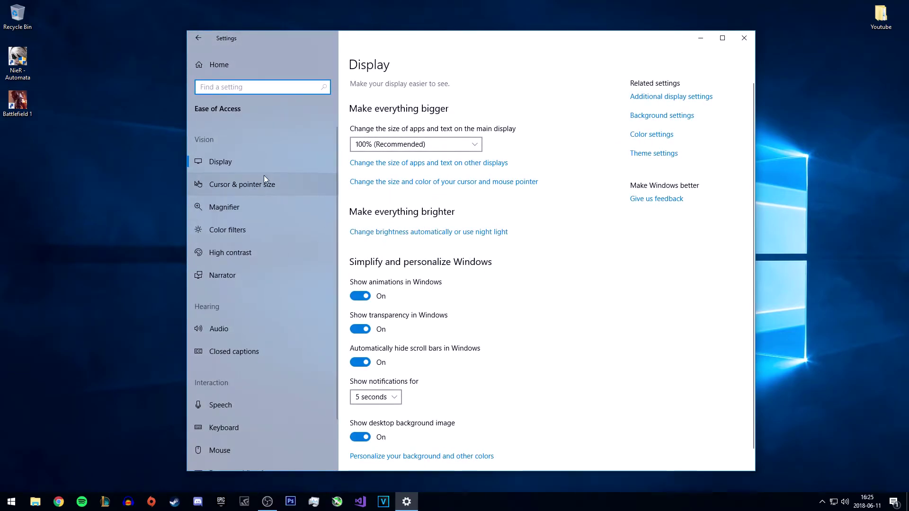
{"action": "scroll", "coordinate": [251, 153], "scroll_direction": "down", "scroll_amount": 1}
{"action": "scroll", "coordinate": [247, 237], "scroll_direction": "up", "scroll_amount": 1}
{"action": "scroll", "coordinate": [246, 234], "scroll_direction": "up", "scroll_amount": 1}
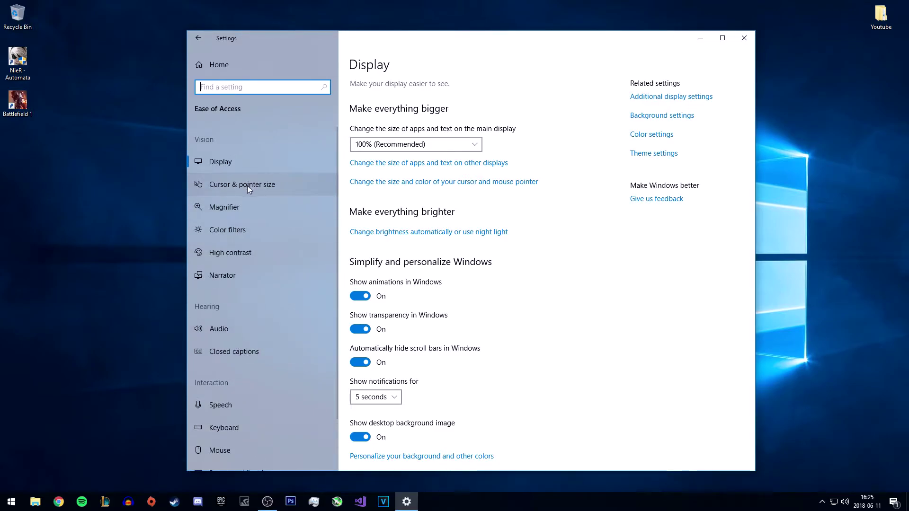
{"action": "left_click", "coordinate": [257, 163]}
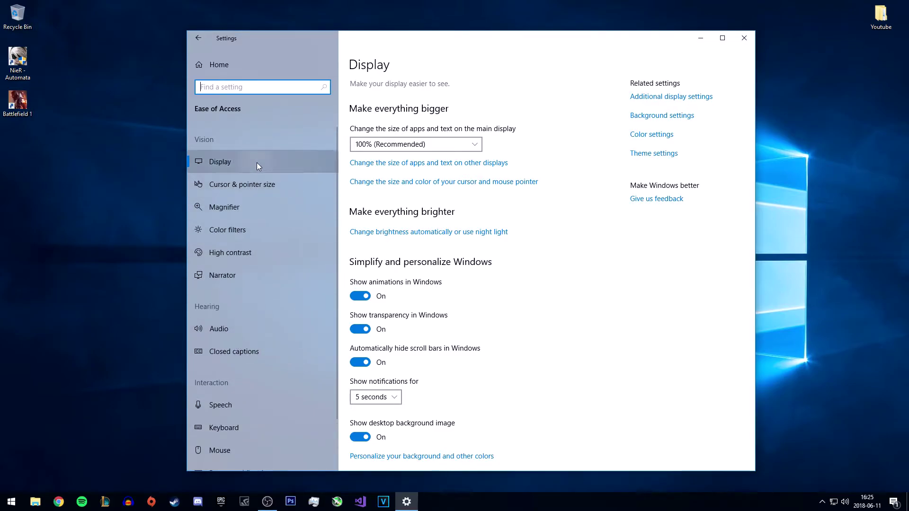
{"action": "left_click", "coordinate": [363, 296]}
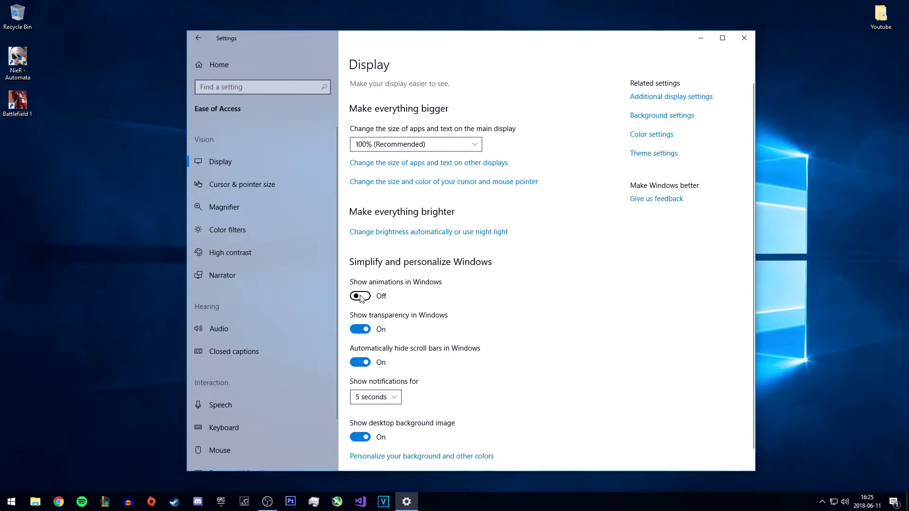
Step: Uncheck Speak Narrator errors in the Narrator settings and review the remaining Narrator options
{"action": "left_click", "coordinate": [244, 275]}
{"action": "scroll", "coordinate": [396, 220], "scroll_direction": "down", "scroll_amount": 4}
{"action": "scroll", "coordinate": [397, 220], "scroll_direction": "down", "scroll_amount": 8}
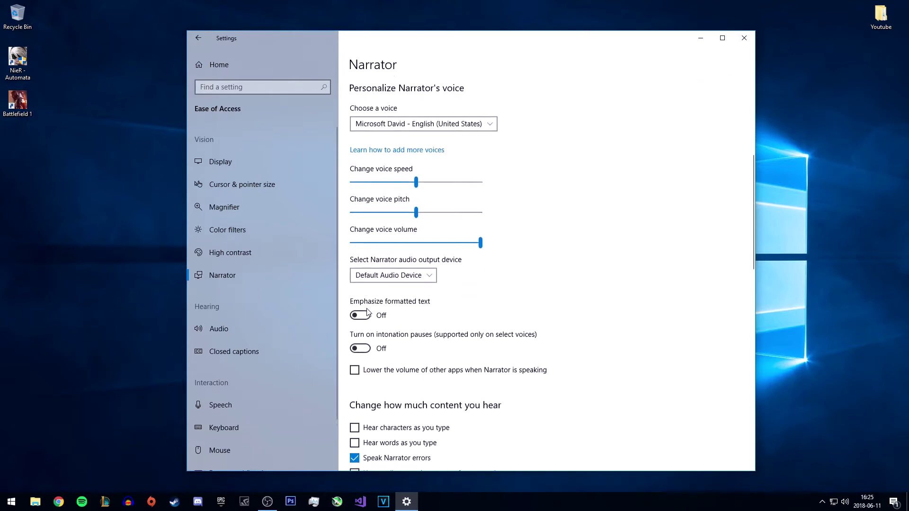
{"action": "scroll", "coordinate": [391, 177], "scroll_direction": "up", "scroll_amount": 2}
{"action": "scroll", "coordinate": [390, 177], "scroll_direction": "down", "scroll_amount": 5}
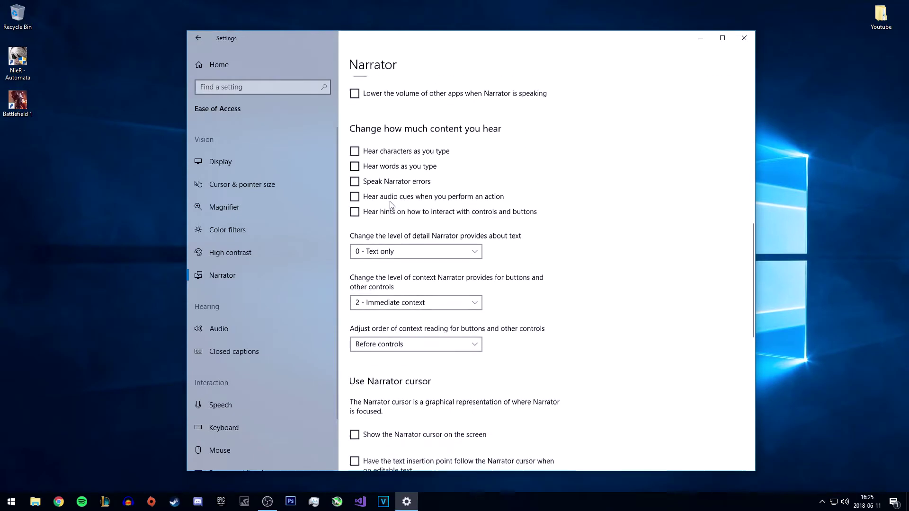
{"action": "scroll", "coordinate": [393, 369], "scroll_direction": "up", "scroll_amount": 1}
{"action": "scroll", "coordinate": [393, 369], "scroll_direction": "down", "scroll_amount": 4}
{"action": "scroll", "coordinate": [393, 369], "scroll_direction": "down", "scroll_amount": 3}
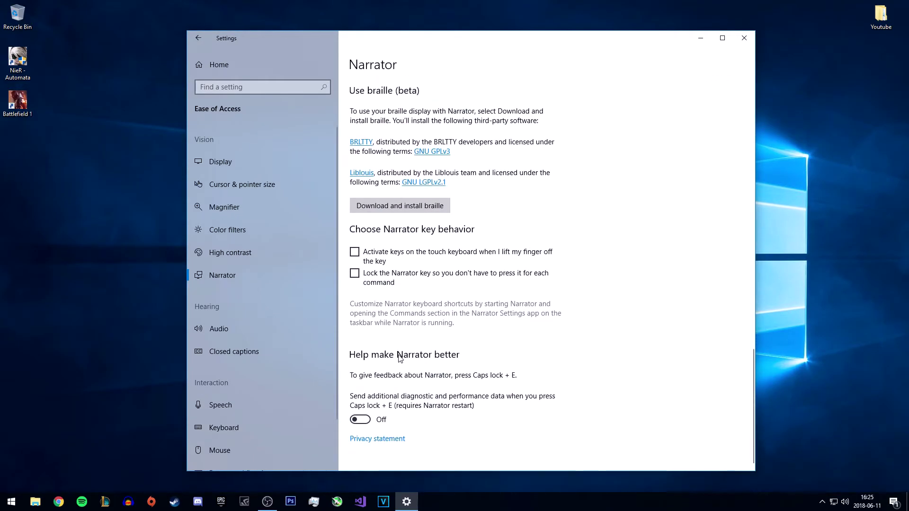
Step: Open the Ease of Access Keyboard settings and review the On-Screen Keyboard, Sticky Keys, Toggle Keys and Filter Keys options
{"action": "scroll", "coordinate": [265, 366], "scroll_direction": "down", "scroll_amount": 2}
{"action": "left_click", "coordinate": [265, 372]}
{"action": "scroll", "coordinate": [403, 303], "scroll_direction": "down", "scroll_amount": 5}
{"action": "left_click", "coordinate": [381, 312]}
{"action": "scroll", "coordinate": [381, 312], "scroll_direction": "down", "scroll_amount": 1}
{"action": "scroll", "coordinate": [391, 305], "scroll_direction": "down", "scroll_amount": 2}
{"action": "left_click", "coordinate": [397, 300]}
{"action": "scroll", "coordinate": [397, 308], "scroll_direction": "down", "scroll_amount": 1}
{"action": "scroll", "coordinate": [422, 341], "scroll_direction": "up", "scroll_amount": 5}
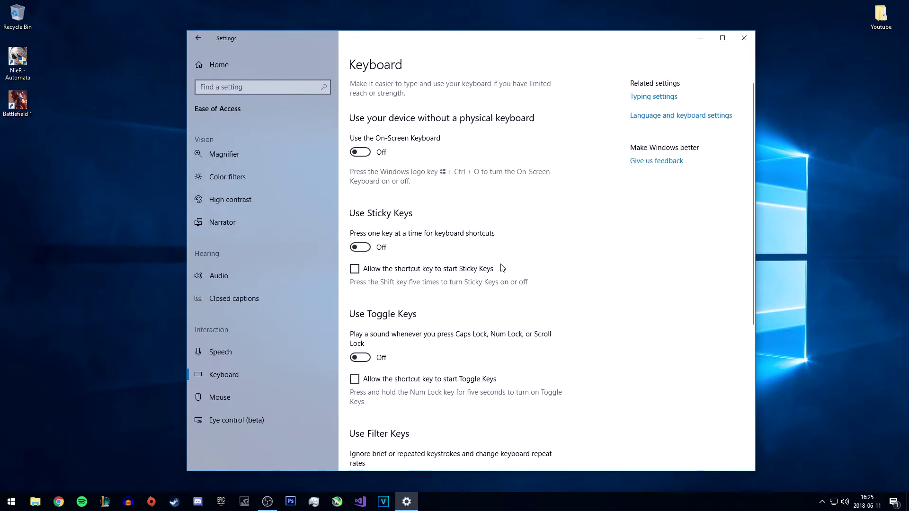
Step: Turn off Show me suggested content in the Settings app in the General privacy settings
{"action": "key", "text": "alt+Left"}
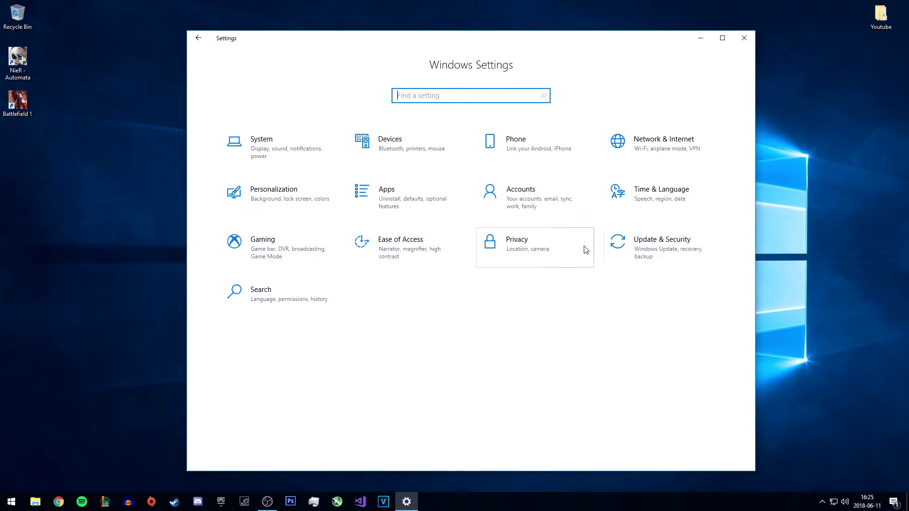
{"action": "left_click", "coordinate": [554, 255]}
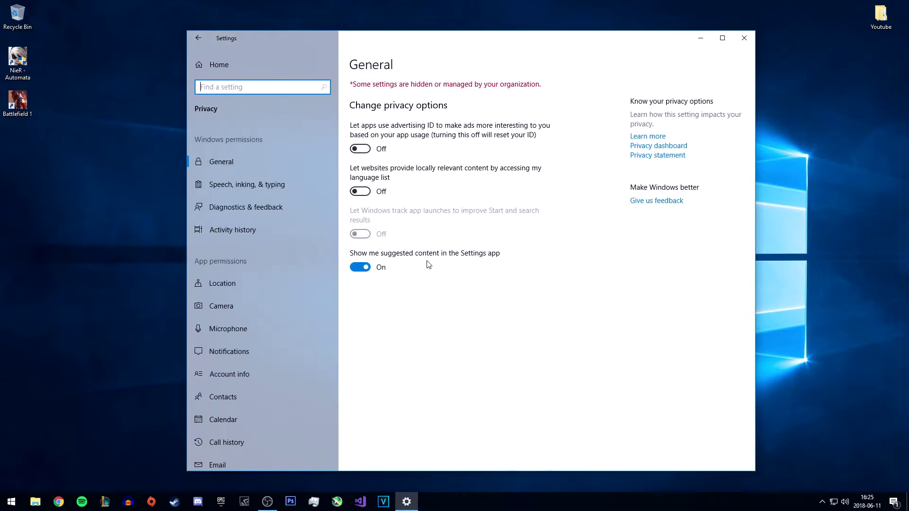
{"action": "left_click", "coordinate": [360, 265]}
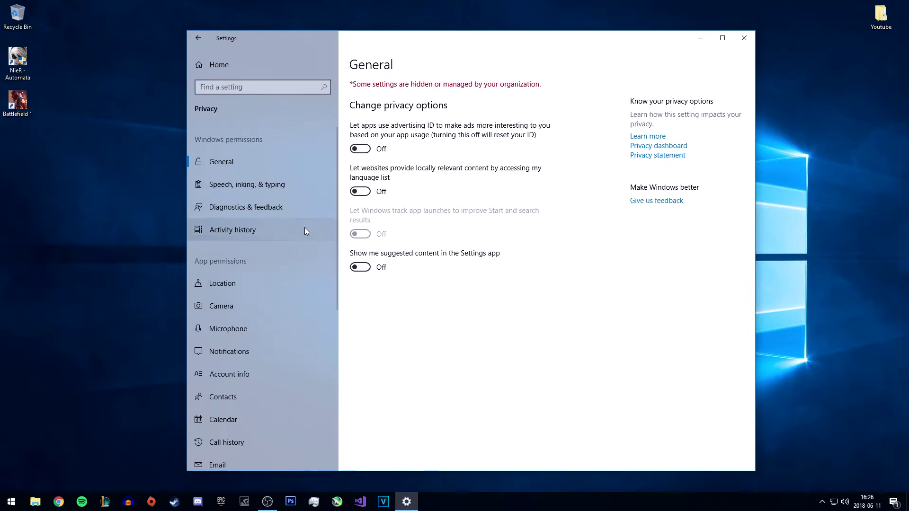
Step: Review the Diagnostics & feedback privacy settings and delete the diagnostic data collected from this device
{"action": "left_click", "coordinate": [302, 211]}
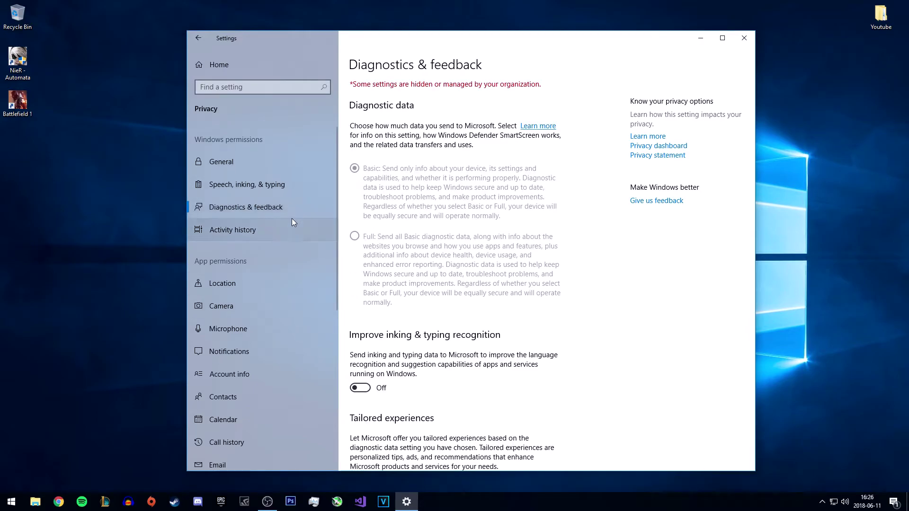
{"action": "scroll", "coordinate": [416, 178], "scroll_direction": "down", "scroll_amount": 5}
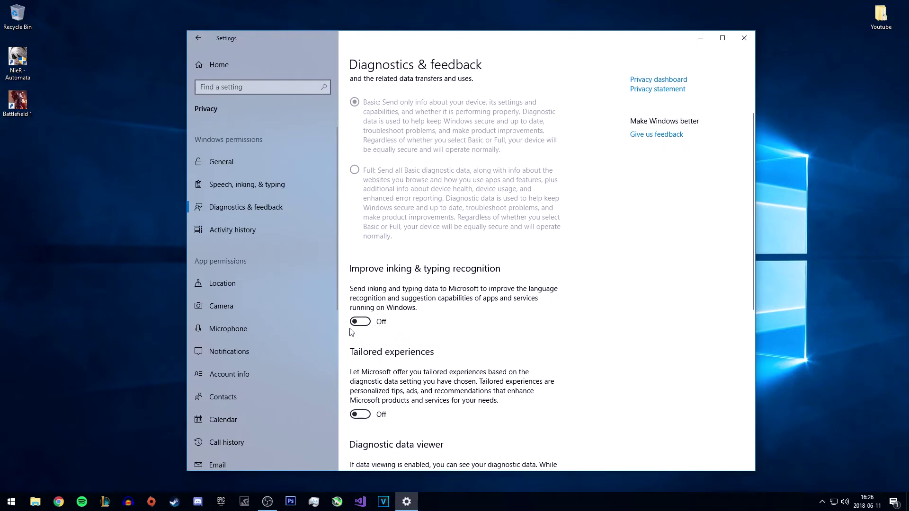
{"action": "scroll", "coordinate": [398, 229], "scroll_direction": "down", "scroll_amount": 3}
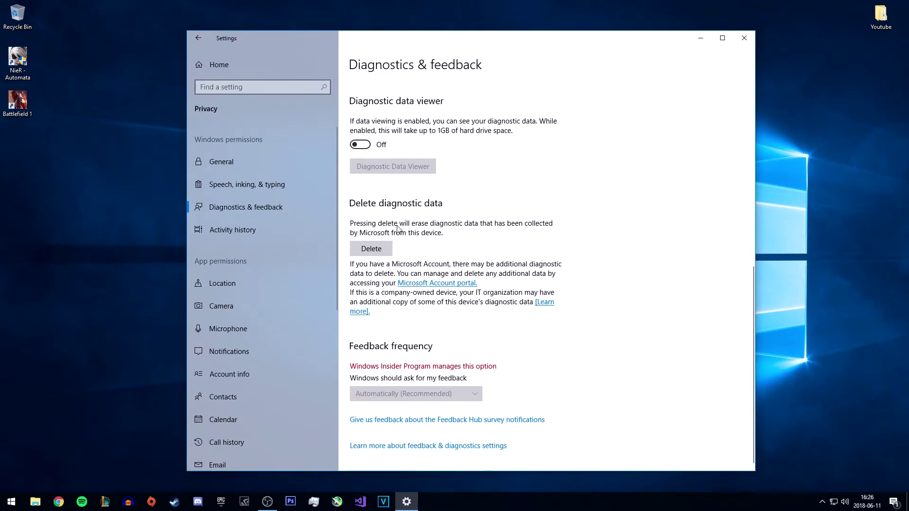
{"action": "left_click", "coordinate": [367, 251]}
Step: Review the Location privacy settings, including the device location switch, default location, location history and app access list
{"action": "left_click", "coordinate": [246, 286]}
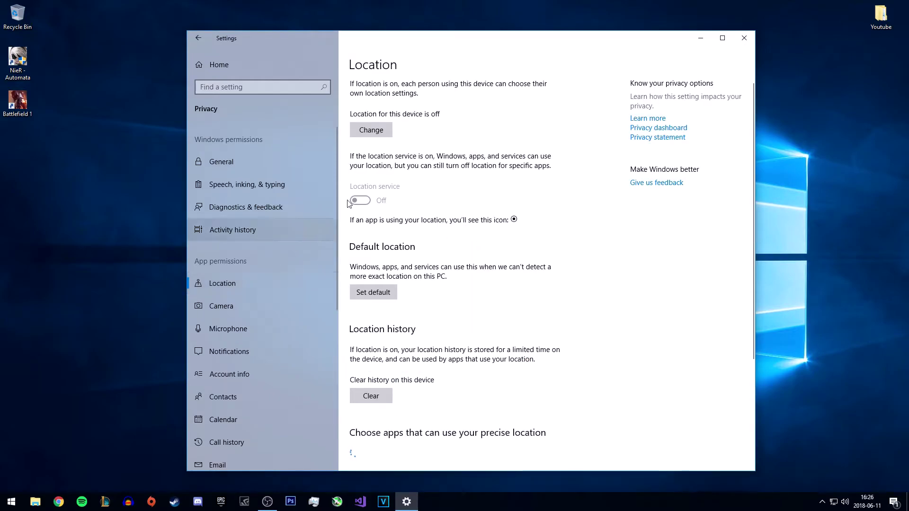
{"action": "left_click", "coordinate": [383, 129]}
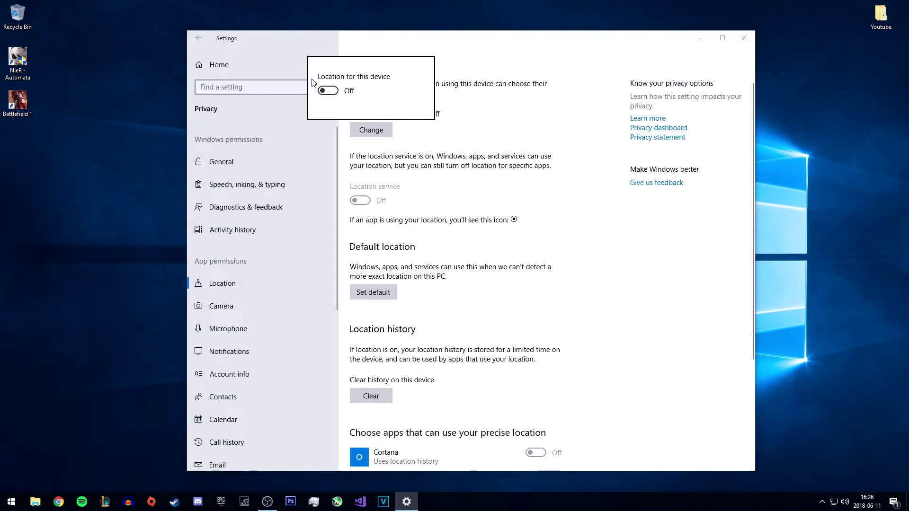
{"action": "left_click", "coordinate": [483, 189]}
{"action": "scroll", "coordinate": [484, 189], "scroll_direction": "down", "scroll_amount": 2}
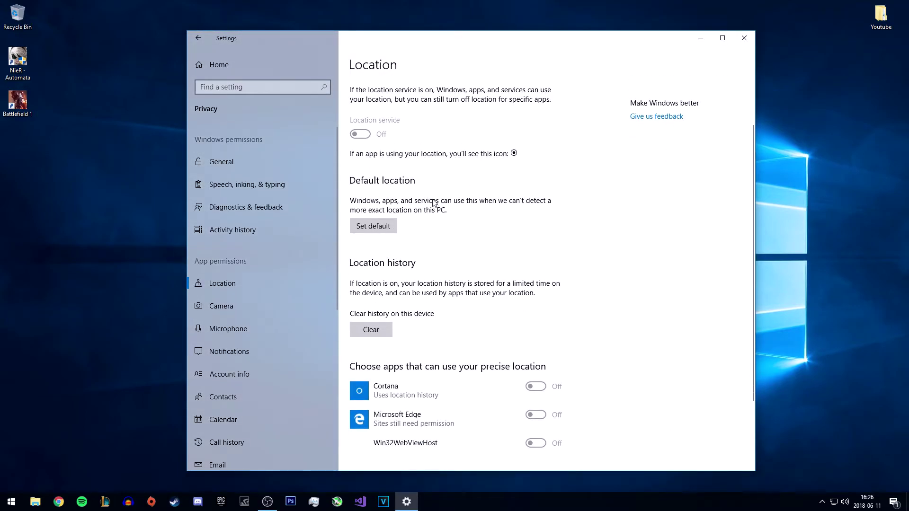
{"action": "scroll", "coordinate": [228, 312], "scroll_direction": "down", "scroll_amount": 6}
{"action": "scroll", "coordinate": [231, 312], "scroll_direction": "up", "scroll_amount": 5}
{"action": "scroll", "coordinate": [234, 310], "scroll_direction": "up", "scroll_amount": 1}
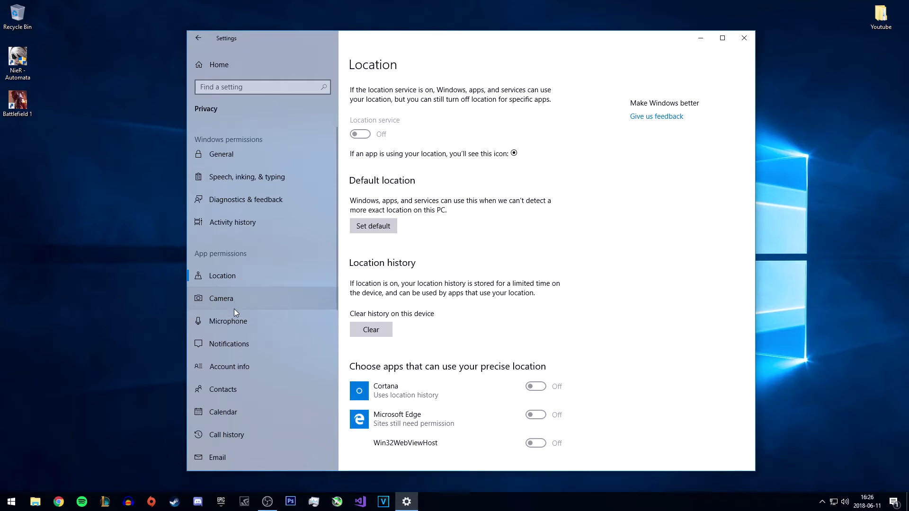
Step: Review the Camera and Microphone privacy settings
{"action": "scroll", "coordinate": [234, 309], "scroll_direction": "down", "scroll_amount": 5}
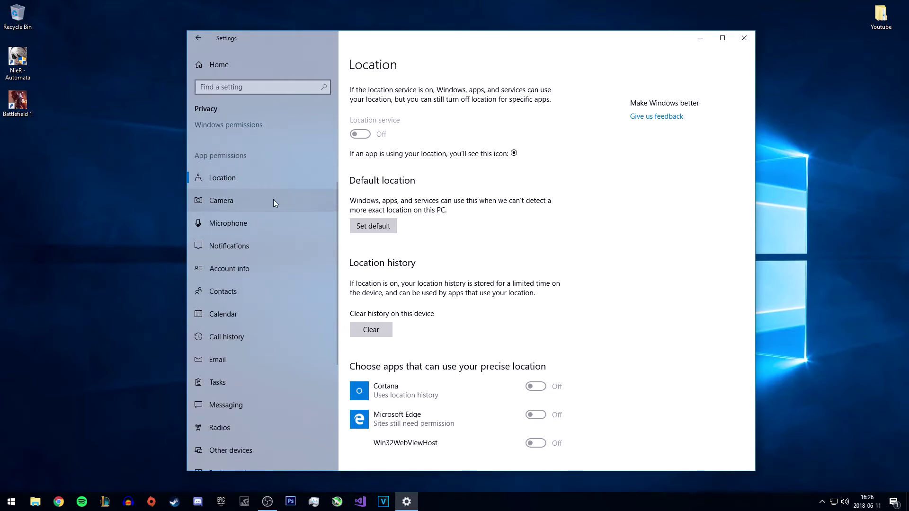
{"action": "left_click", "coordinate": [274, 200]}
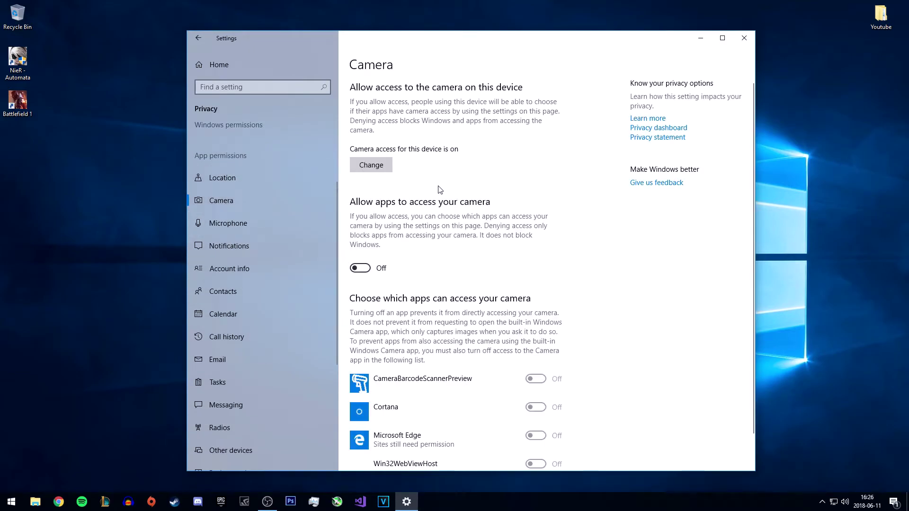
{"action": "left_click", "coordinate": [283, 222]}
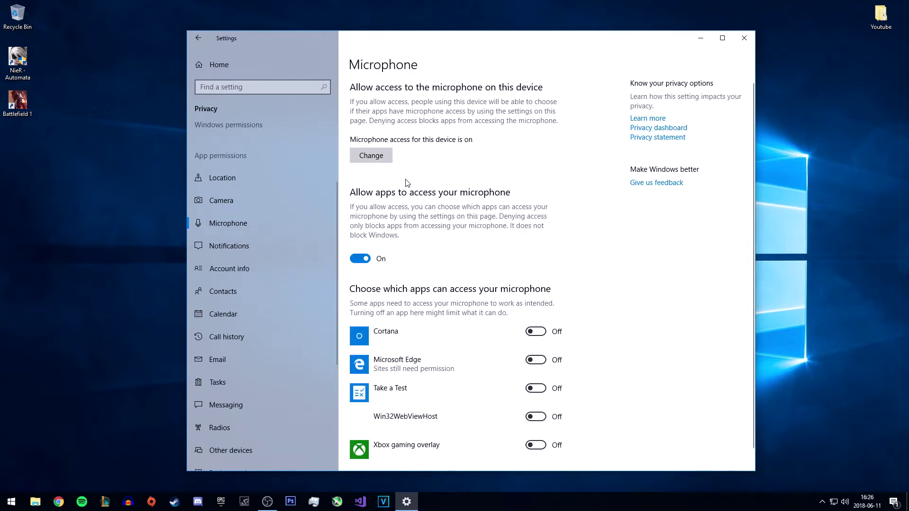
Step: Turn off camera access for this device in the Camera privacy settings
{"action": "left_click", "coordinate": [256, 188]}
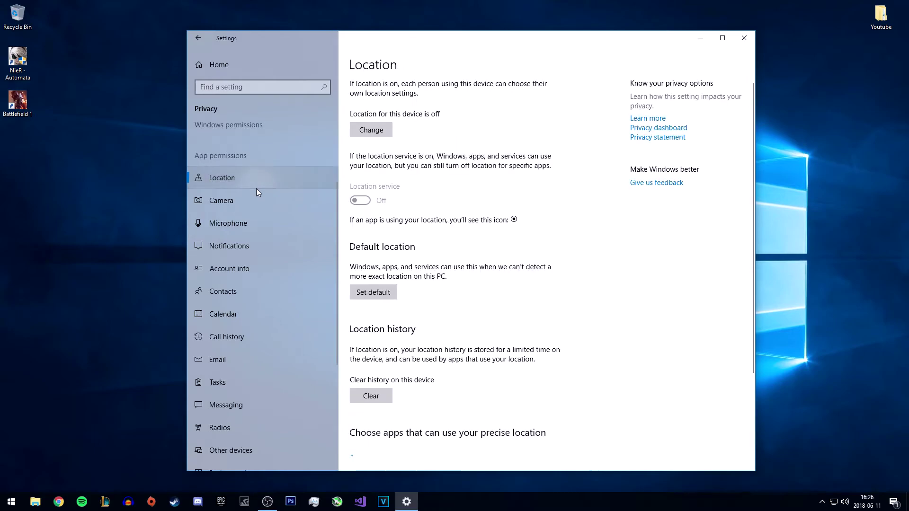
{"action": "left_click", "coordinate": [255, 194]}
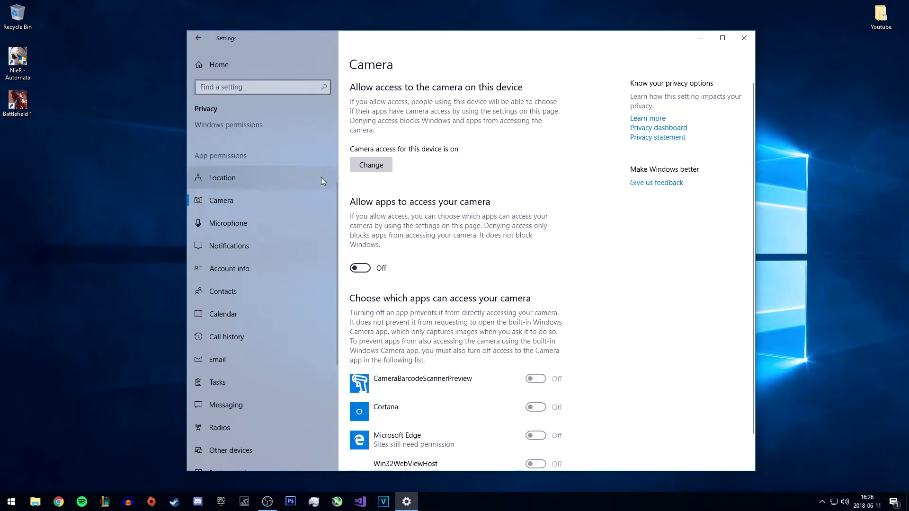
{"action": "left_click", "coordinate": [372, 165]}
{"action": "left_click", "coordinate": [326, 126]}
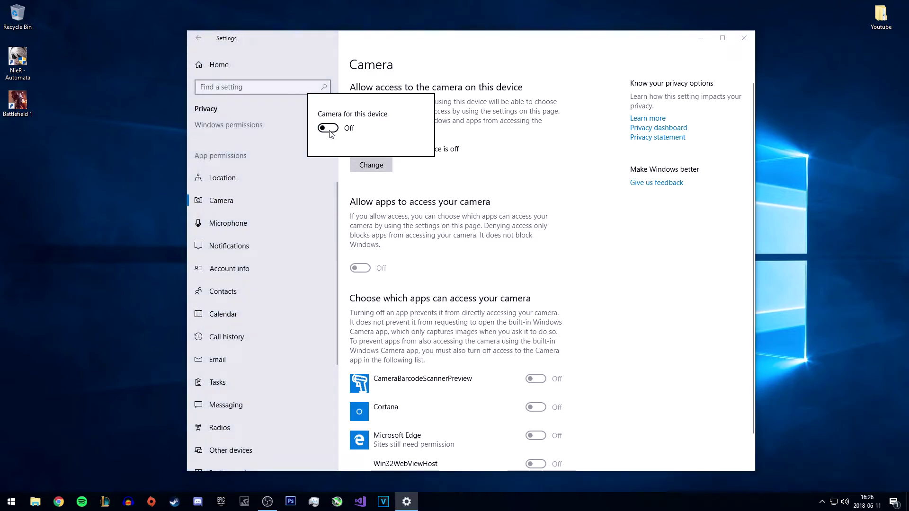
{"action": "left_click", "coordinate": [488, 252]}
{"action": "scroll", "coordinate": [257, 197], "scroll_direction": "up", "scroll_amount": 4}
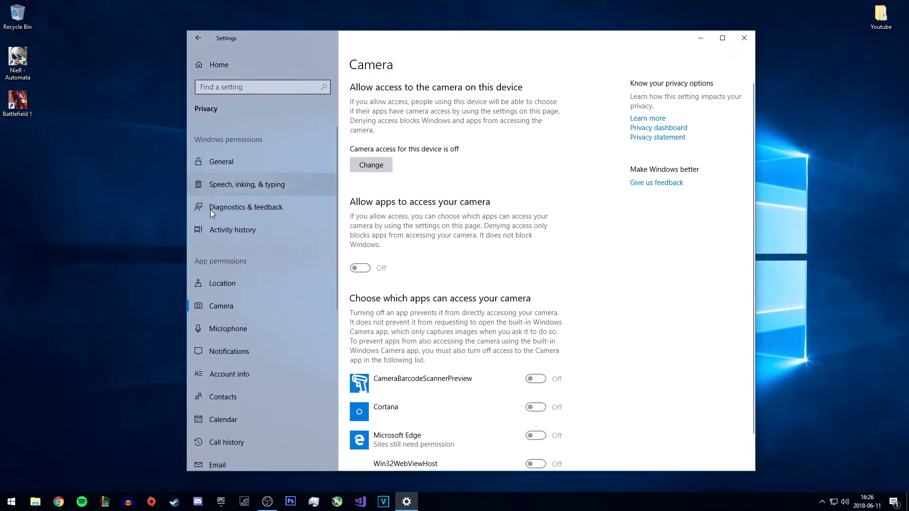
{"action": "scroll", "coordinate": [275, 214], "scroll_direction": "down", "scroll_amount": 3}
{"action": "scroll", "coordinate": [275, 215], "scroll_direction": "up", "scroll_amount": 3}
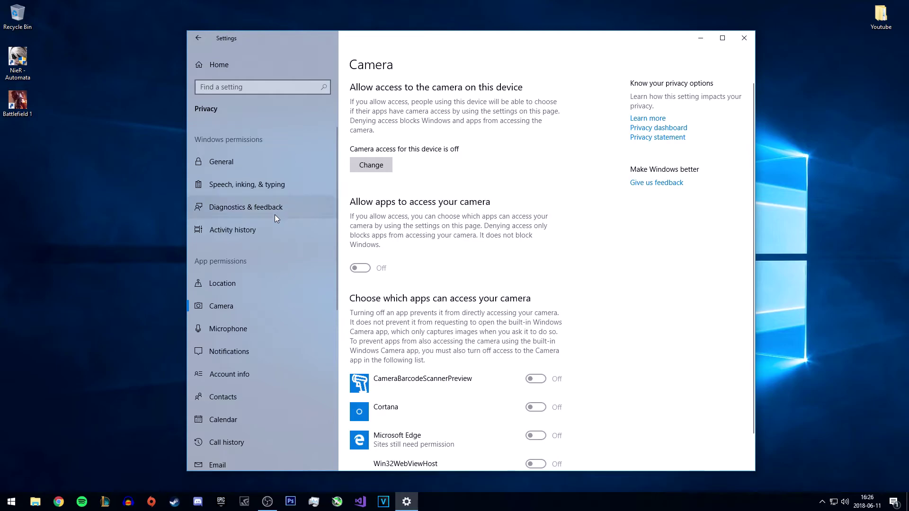
Step: Open the Windows Update advanced options in the Update & Security category and look through them
{"action": "key", "text": "alt+Left"}
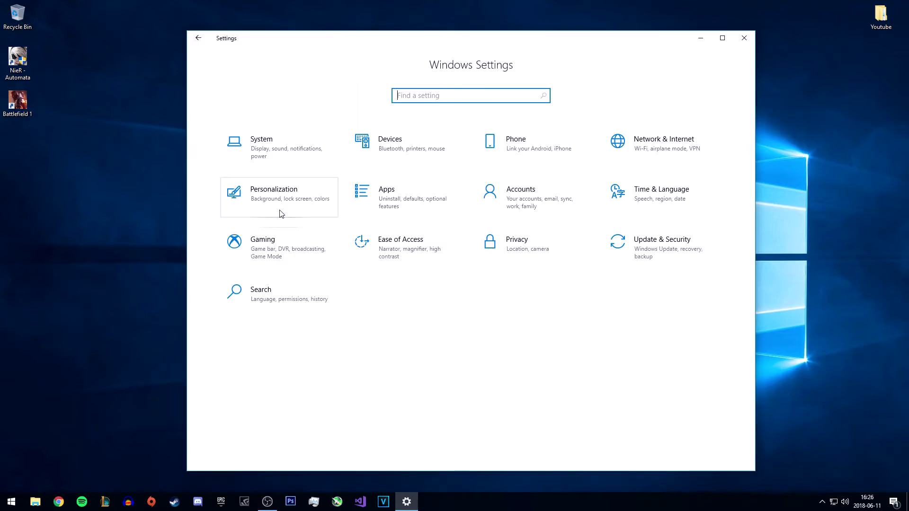
{"action": "left_click", "coordinate": [666, 260]}
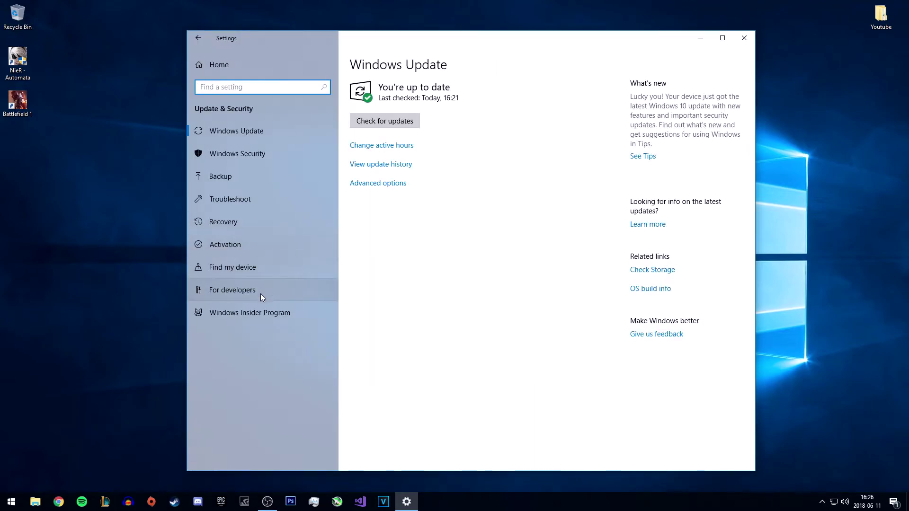
{"action": "left_click", "coordinate": [391, 184]}
{"action": "scroll", "coordinate": [423, 320], "scroll_direction": "down", "scroll_amount": 1}
{"action": "left_click", "coordinate": [238, 429]}
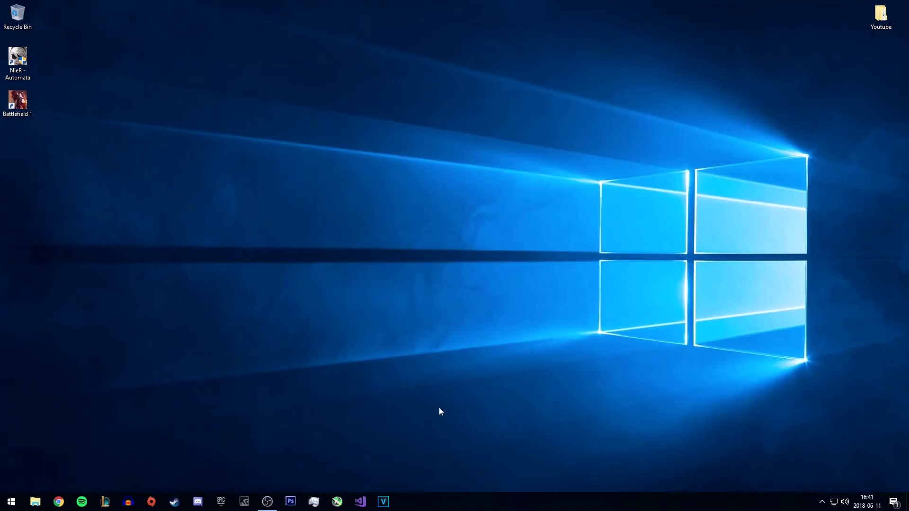
Step: Open Task Manager, check the status of the startup programs such as SpotifyWebHelper, and close it
{"action": "right_click", "coordinate": [463, 502]}
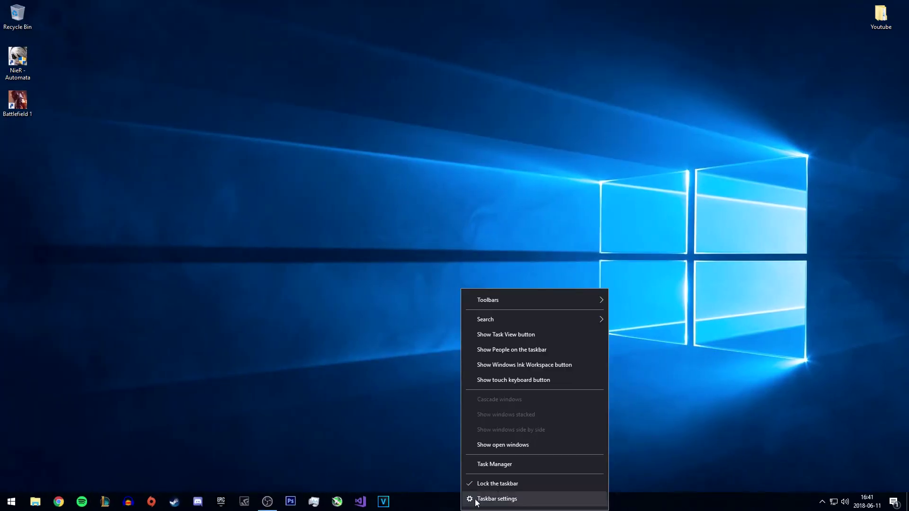
{"action": "left_click", "coordinate": [525, 468]}
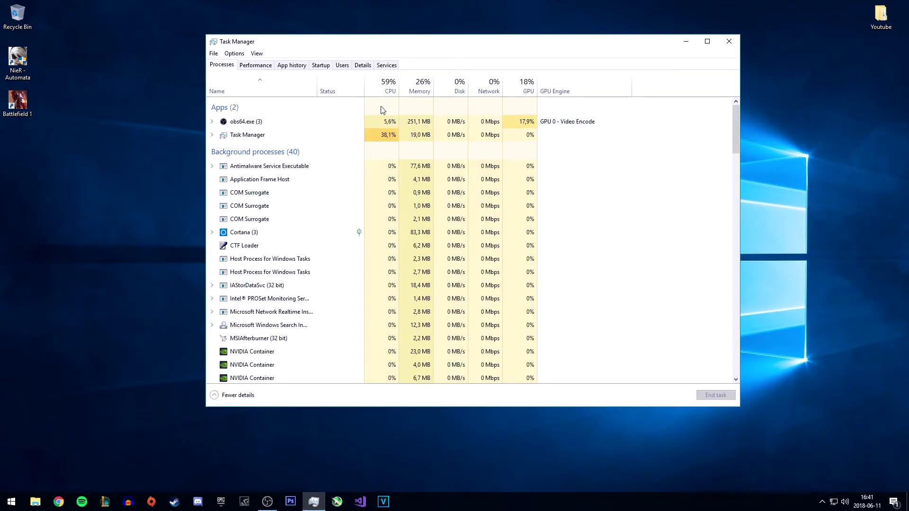
{"action": "left_click", "coordinate": [322, 66]}
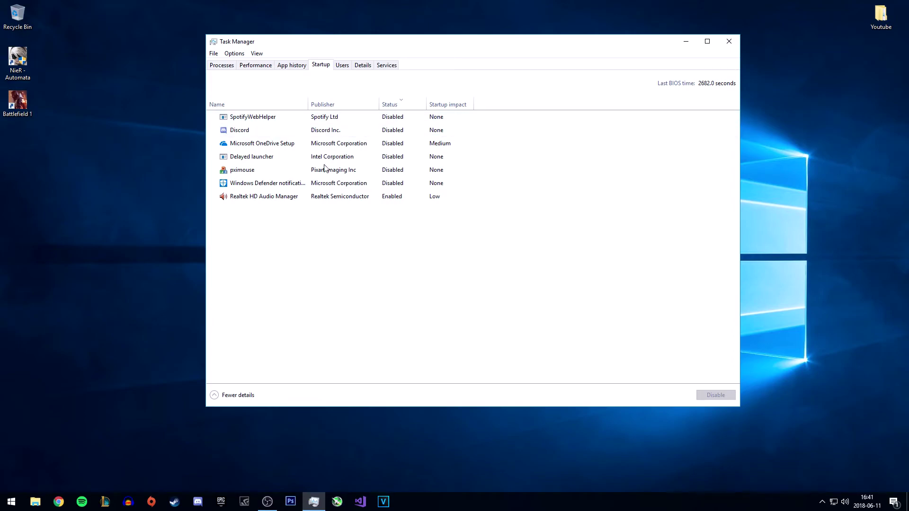
{"action": "left_click", "coordinate": [359, 117]}
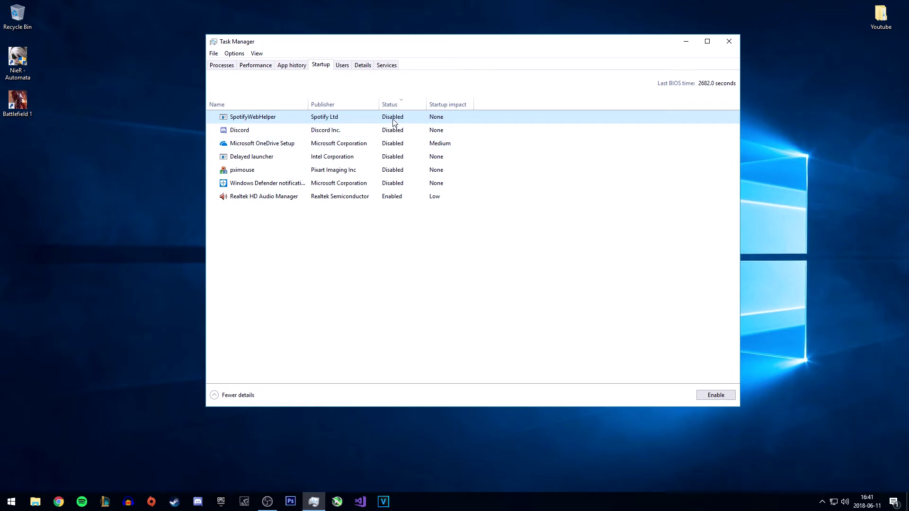
{"action": "left_click", "coordinate": [729, 41]}
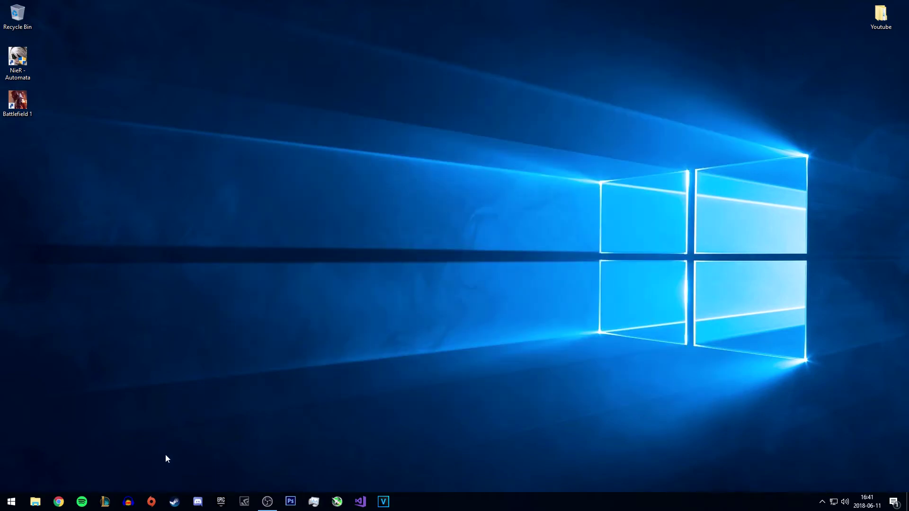
Step: Launch the Registry Editor with regedit and collapse its key tree to the top-level hives
{"action": "left_click", "coordinate": [11, 502]}
{"action": "type", "text": "regedit"}
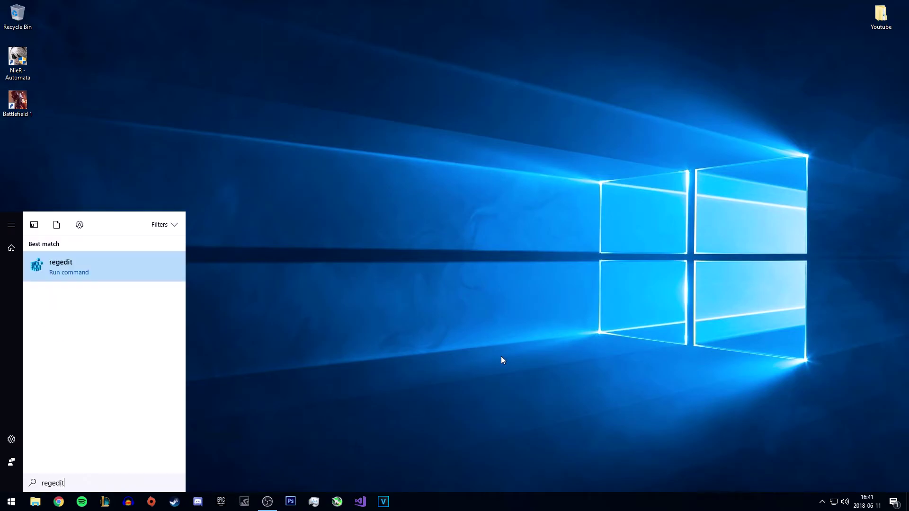
{"action": "key", "text": "Return"}
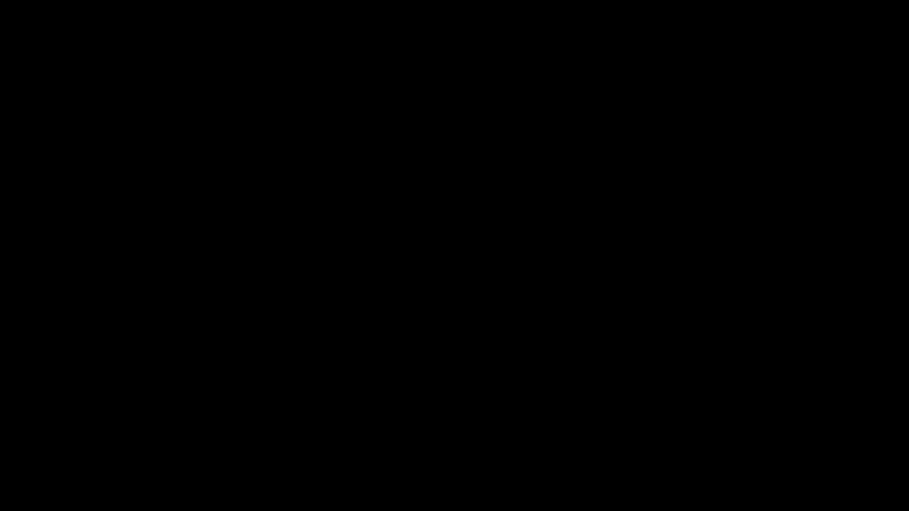
{"action": "key", "text": "Left"}
{"action": "key", "text": "Left"}
{"action": "key", "text": "Left"}
{"action": "key", "text": "Left"}
{"action": "key", "text": "Left"}
{"action": "key", "text": "Left"}
{"action": "key", "text": "Left"}
{"action": "key", "text": "Left"}
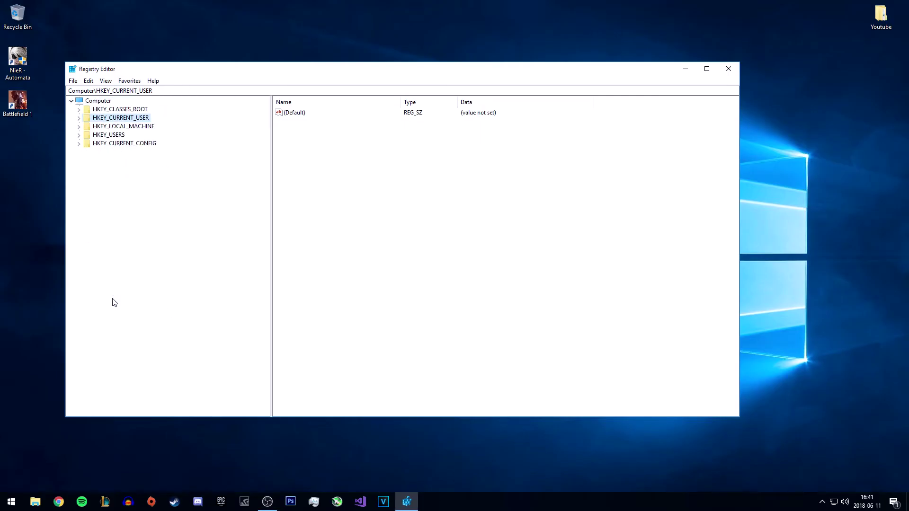
Step: Expand the registry key HKEY_LOCAL_MACHINE\SOFTWARE\Microsoft, leaving the Macromedia key collapsed
{"action": "double_click", "coordinate": [140, 127]}
{"action": "double_click", "coordinate": [118, 178]}
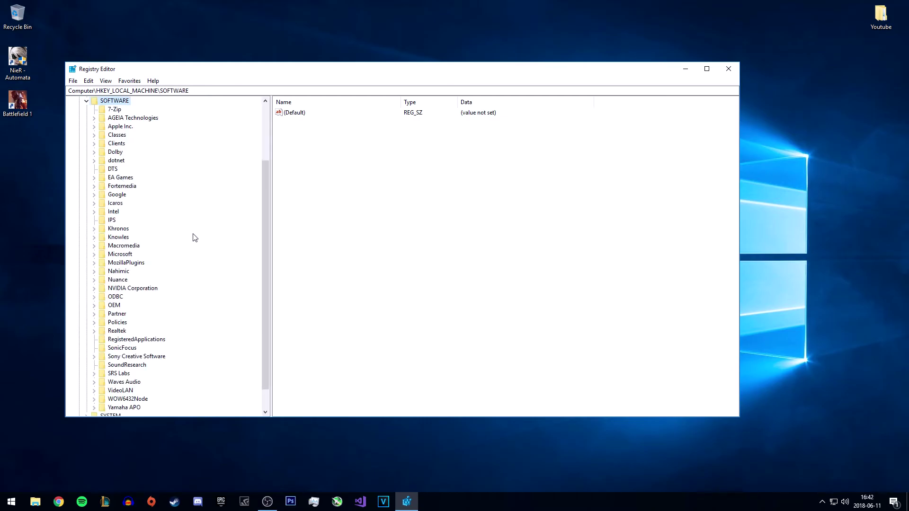
{"action": "left_click", "coordinate": [205, 247]}
{"action": "key", "text": "Right"}
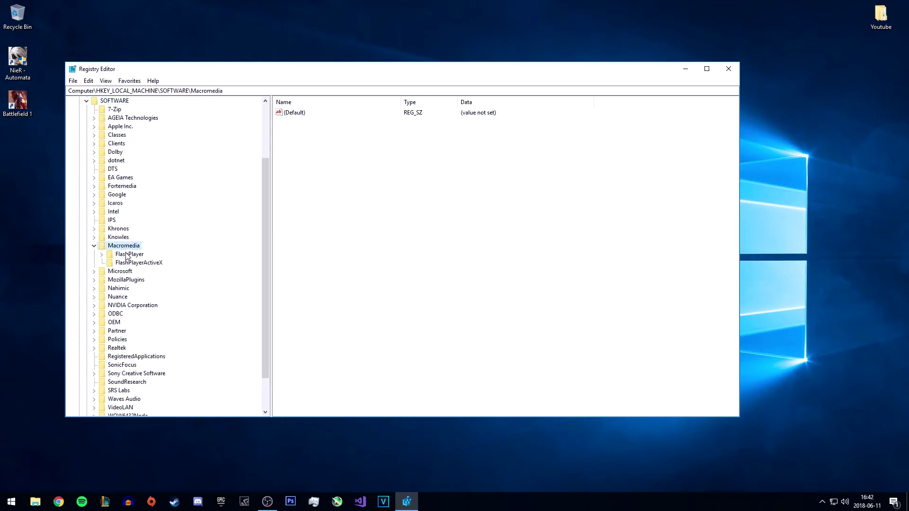
{"action": "left_click", "coordinate": [94, 246]}
{"action": "double_click", "coordinate": [120, 254]}
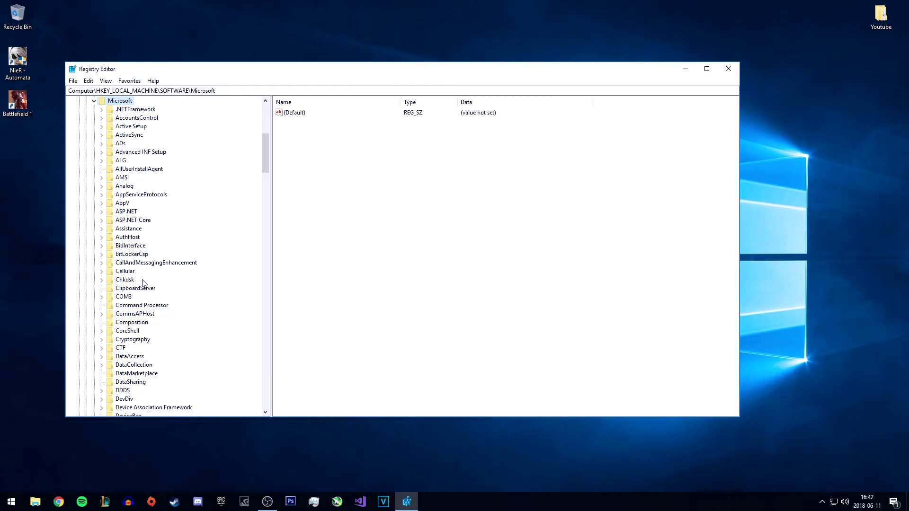
Step: Expand the Windows NT\CurrentVersion key under HKEY_LOCAL_MACHINE\SOFTWARE\Microsoft
{"action": "type", "text": "windows"}
{"action": "scroll", "coordinate": [149, 331], "scroll_direction": "down", "scroll_amount": 5}
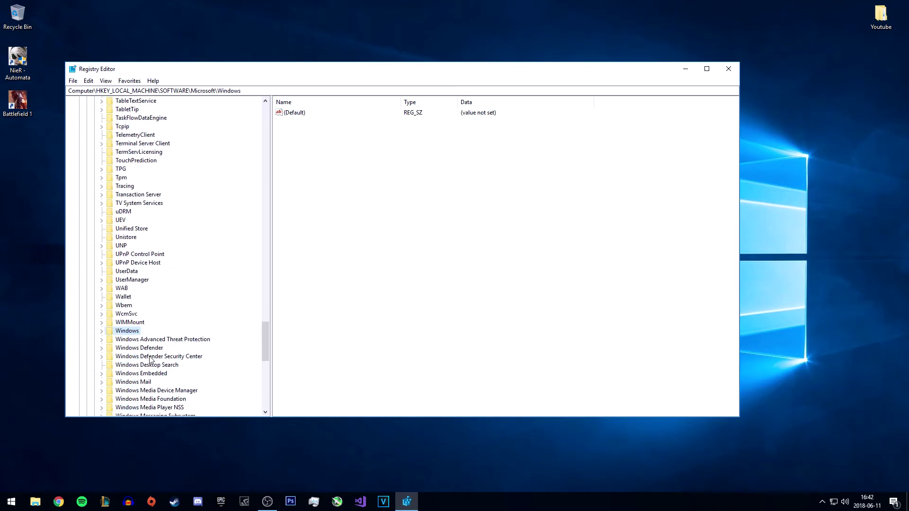
{"action": "left_click", "coordinate": [144, 367]}
{"action": "double_click", "coordinate": [145, 375]}
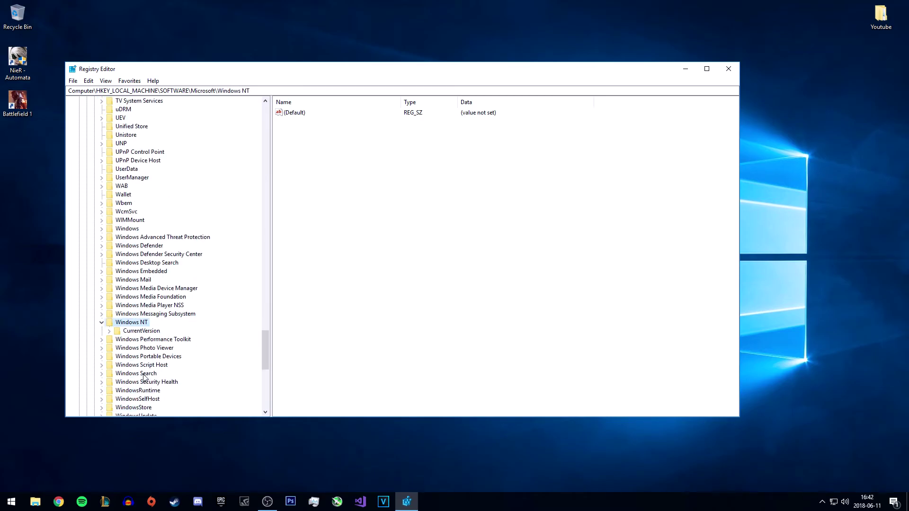
{"action": "double_click", "coordinate": [153, 331]}
{"action": "scroll", "coordinate": [196, 330], "scroll_direction": "down", "scroll_amount": 1}
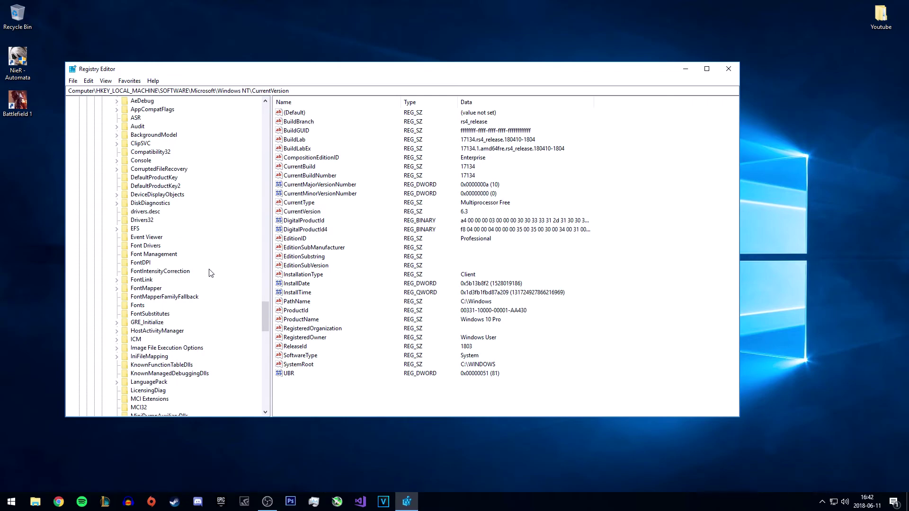
{"action": "scroll", "coordinate": [207, 276], "scroll_direction": "up", "scroll_amount": 1}
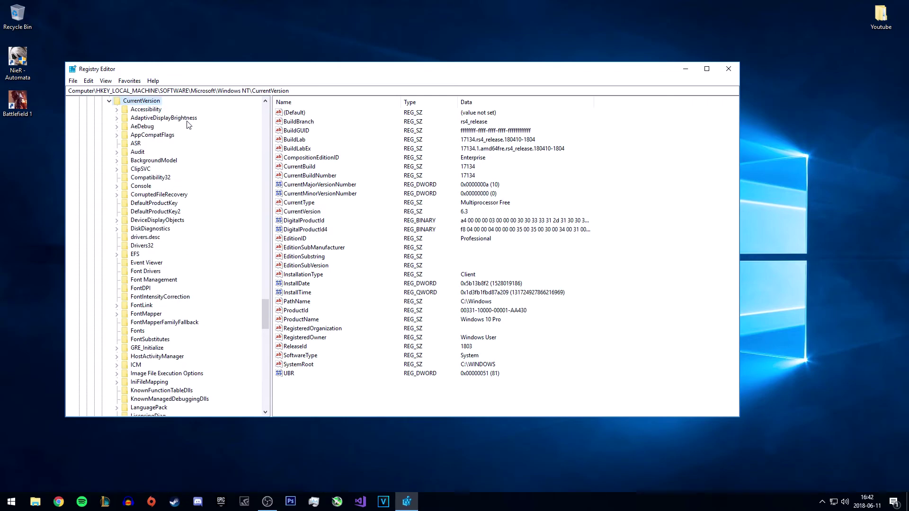
Step: Find the Multimedia key under CurrentVersion and open its SystemProfile subkey
{"action": "key", "text": "s"}
{"action": "key", "text": "m"}
{"action": "scroll", "coordinate": [186, 270], "scroll_direction": "up", "scroll_amount": 10}
{"action": "scroll", "coordinate": [165, 219], "scroll_direction": "up", "scroll_amount": 3}
{"action": "left_click", "coordinate": [150, 212]}
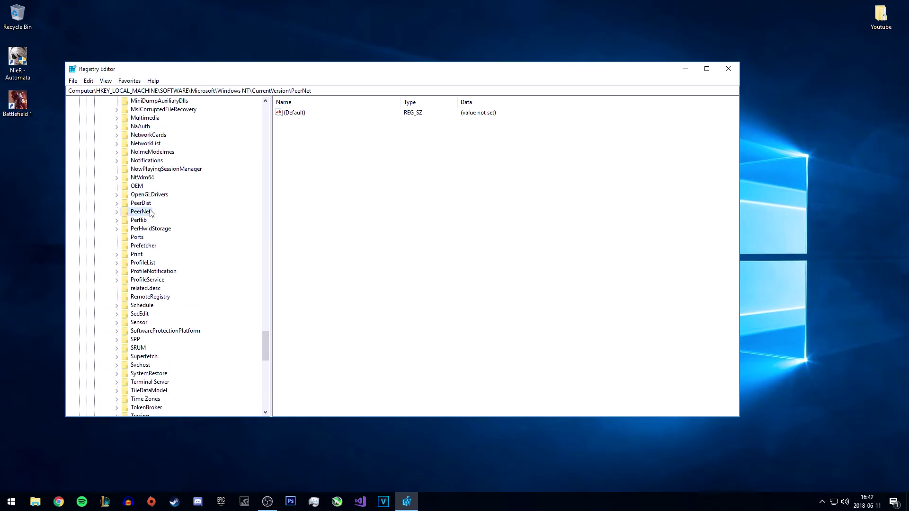
{"action": "scroll", "coordinate": [156, 209], "scroll_direction": "up", "scroll_amount": 1}
{"action": "double_click", "coordinate": [146, 143]}
{"action": "double_click", "coordinate": [158, 152]}
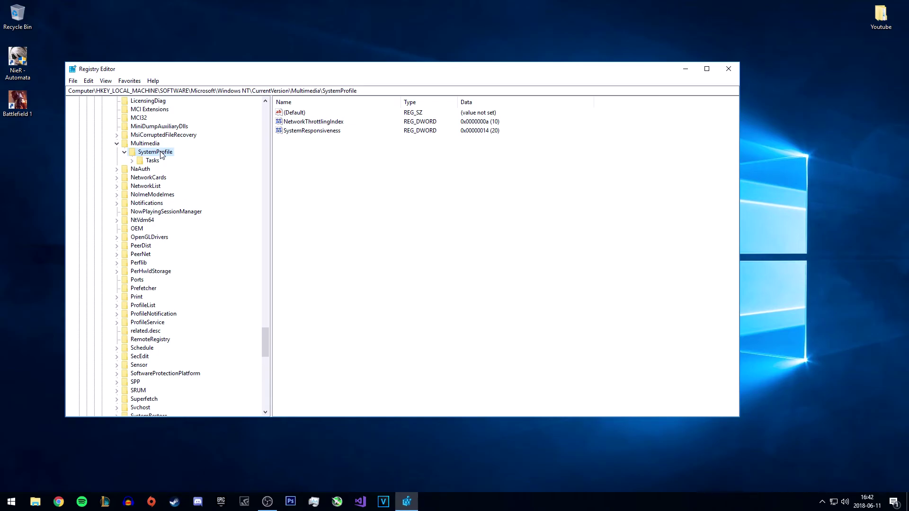
Step: Set the SystemResponsiveness value in the SystemProfile key to 0
{"action": "double_click", "coordinate": [303, 132]}
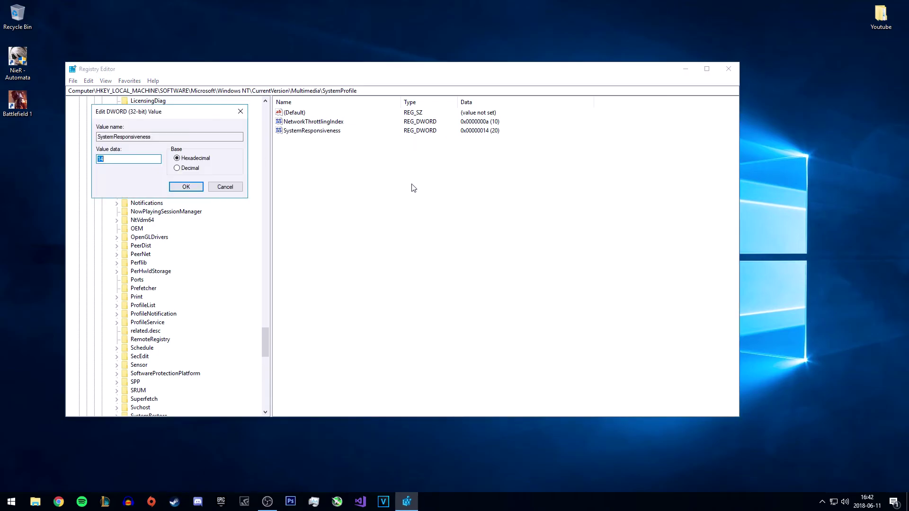
{"action": "type", "text": "0"}
{"action": "left_click", "coordinate": [186, 189]}
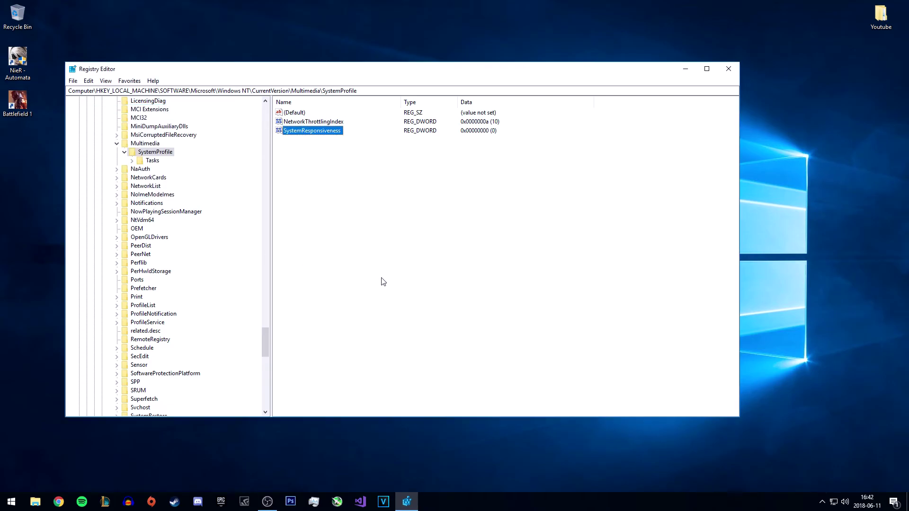
Step: Set the NetworkThrottlingIndex value in the SystemProfile key to hexadecimal fffffff
{"action": "double_click", "coordinate": [333, 122]}
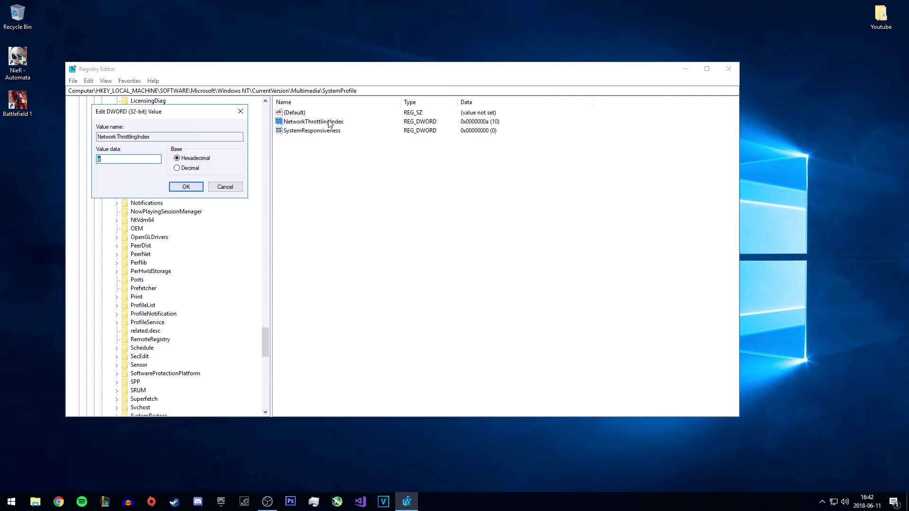
{"action": "type", "text": "fffffff"}
{"action": "left_click", "coordinate": [187, 187]}
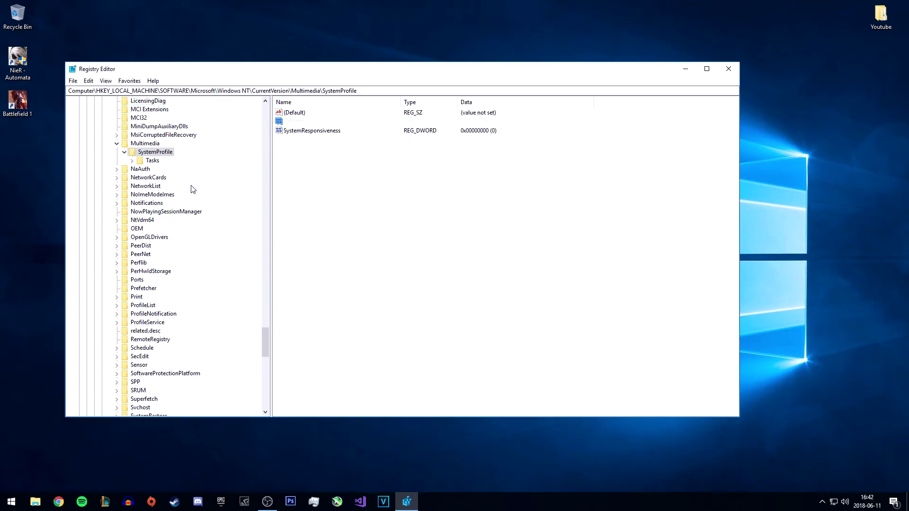
Step: Open the Tasks\Games key under SystemProfile, set Priority to 6 and accept GPU Priority at 8
{"action": "double_click", "coordinate": [153, 162]}
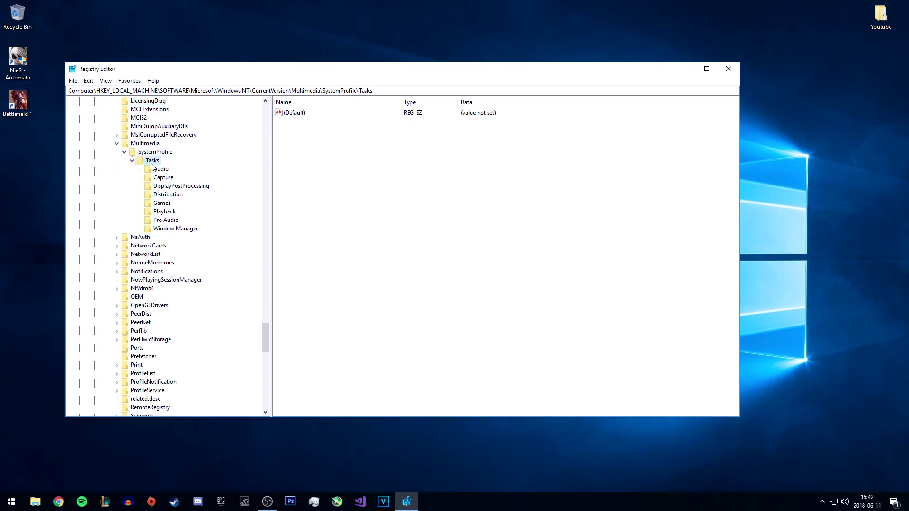
{"action": "left_click", "coordinate": [161, 203]}
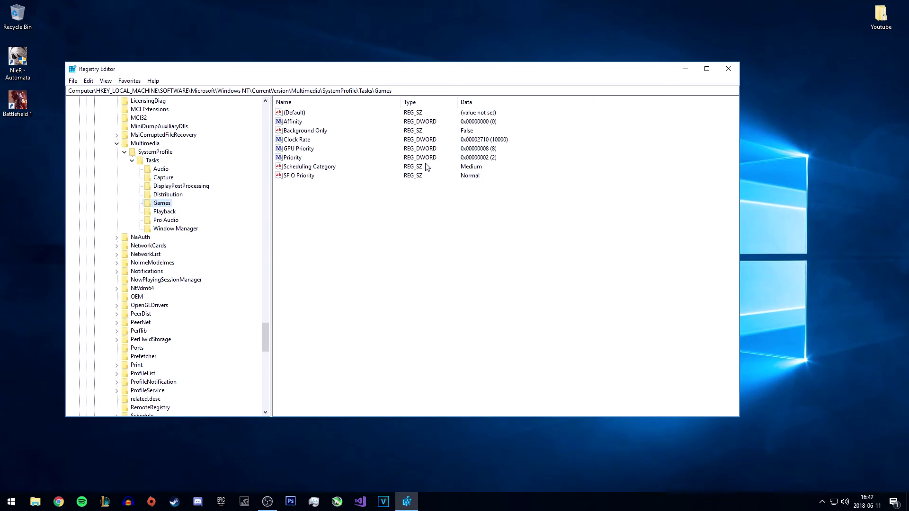
{"action": "double_click", "coordinate": [293, 158]}
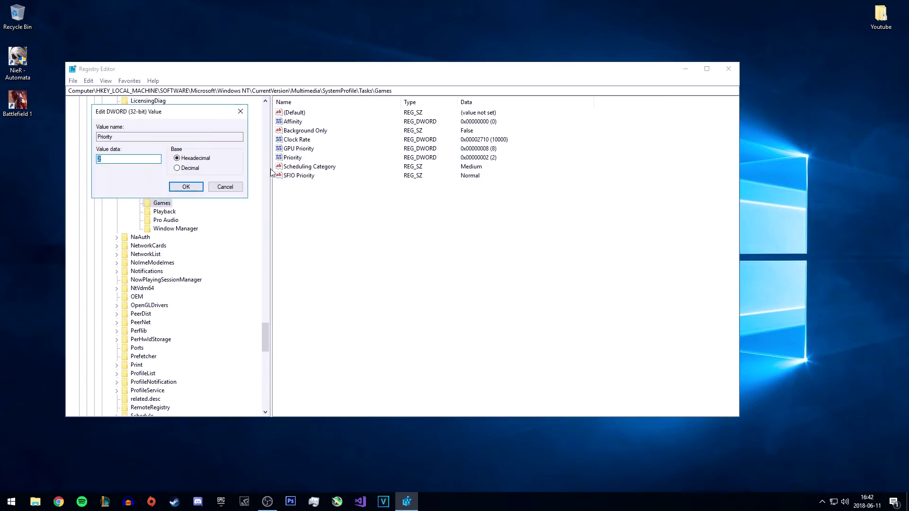
{"action": "type", "text": "6"}
{"action": "key", "text": "Return"}
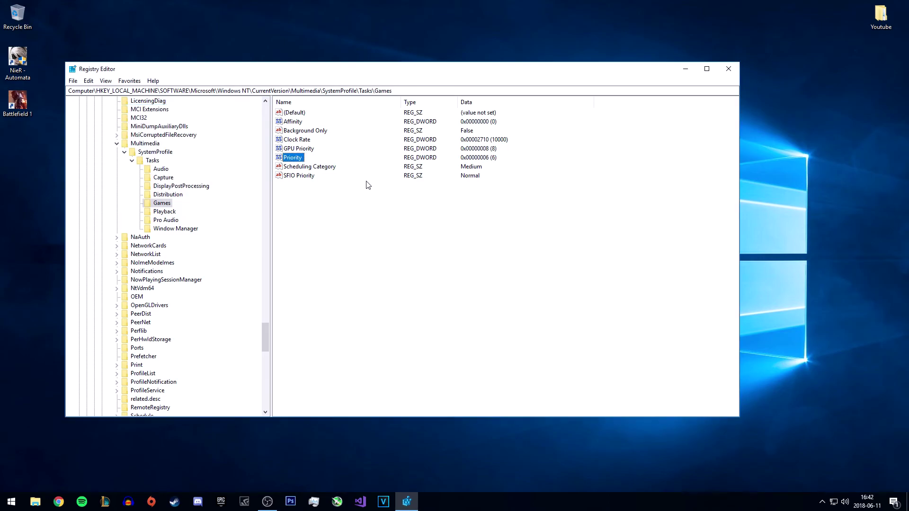
{"action": "double_click", "coordinate": [299, 149]}
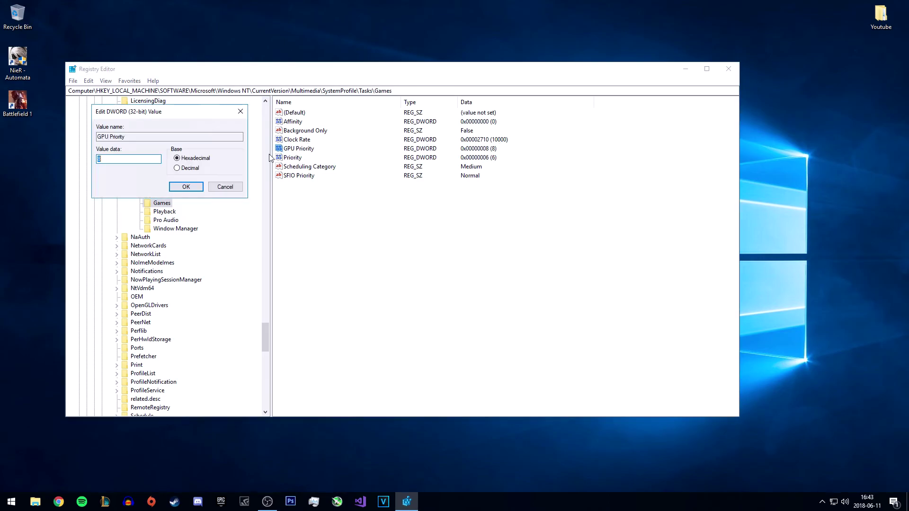
{"action": "left_click", "coordinate": [200, 190]}
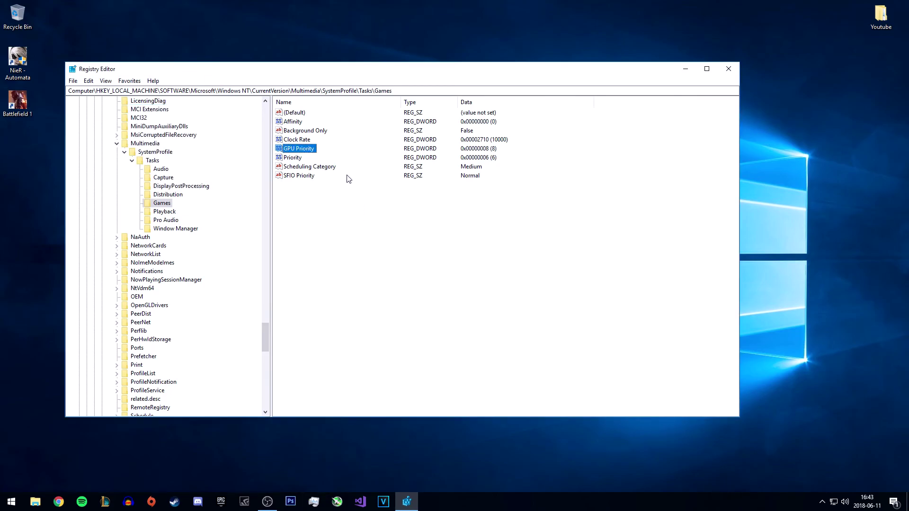
Step: Set the Scheduling Category of the Games key to High and close the Registry Editor
{"action": "double_click", "coordinate": [320, 171]}
{"action": "type", "text": "High"}
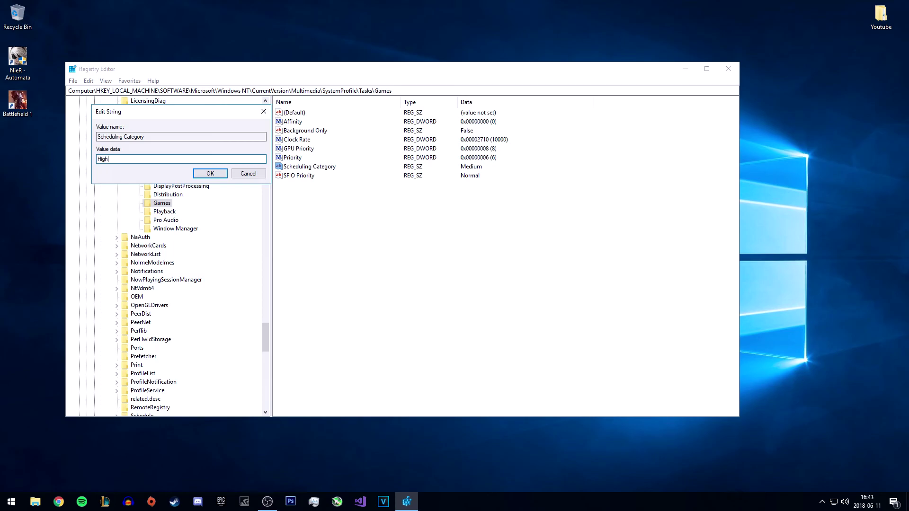
{"action": "type", "text": "h"}
{"action": "key", "text": "Return"}
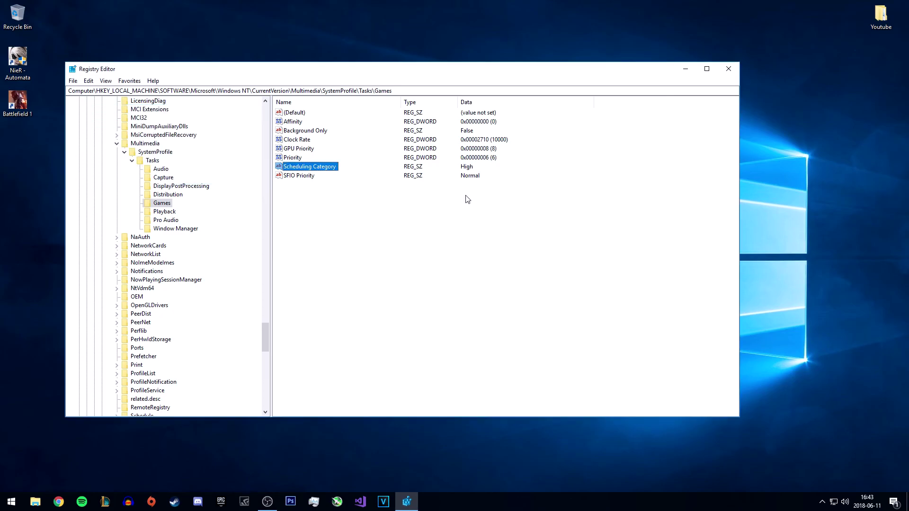
{"action": "left_click", "coordinate": [161, 204]}
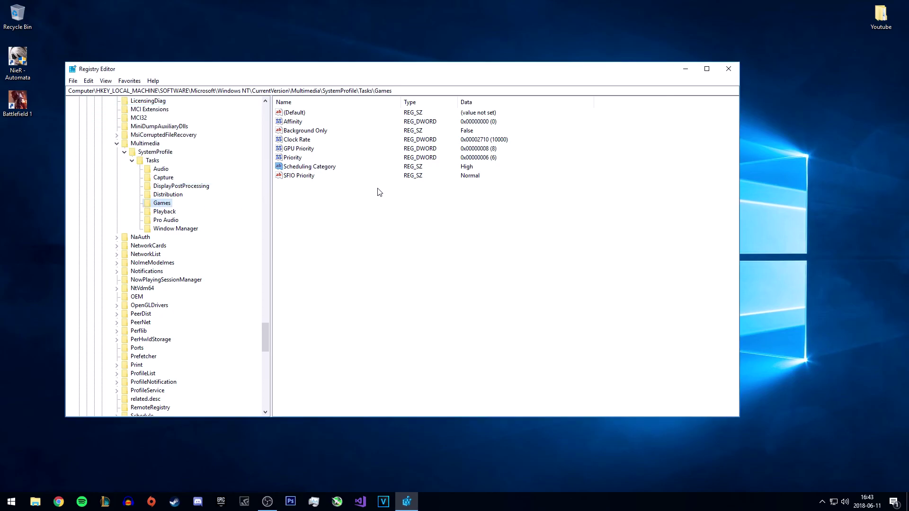
{"action": "left_click", "coordinate": [729, 68]}
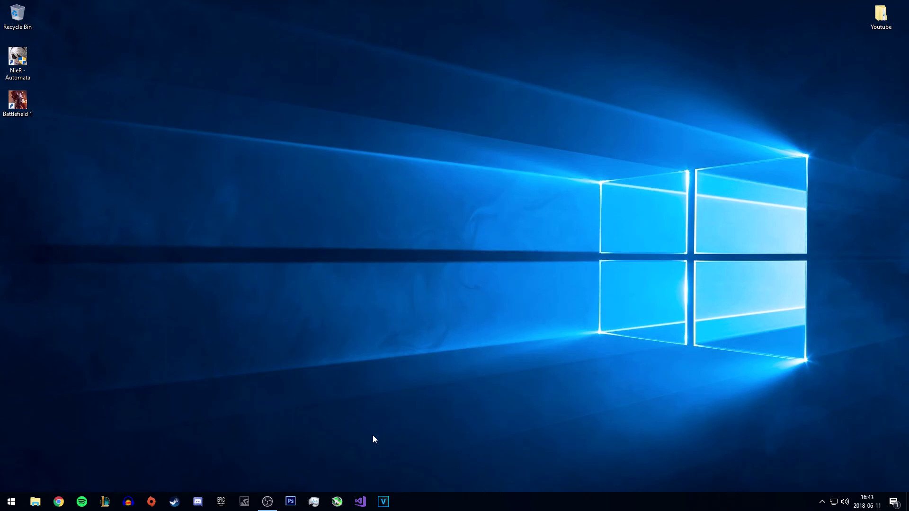
Step: Launch Chrome, search Google for ccleaner and open the CCleaner Professional result
{"action": "left_click", "coordinate": [59, 502]}
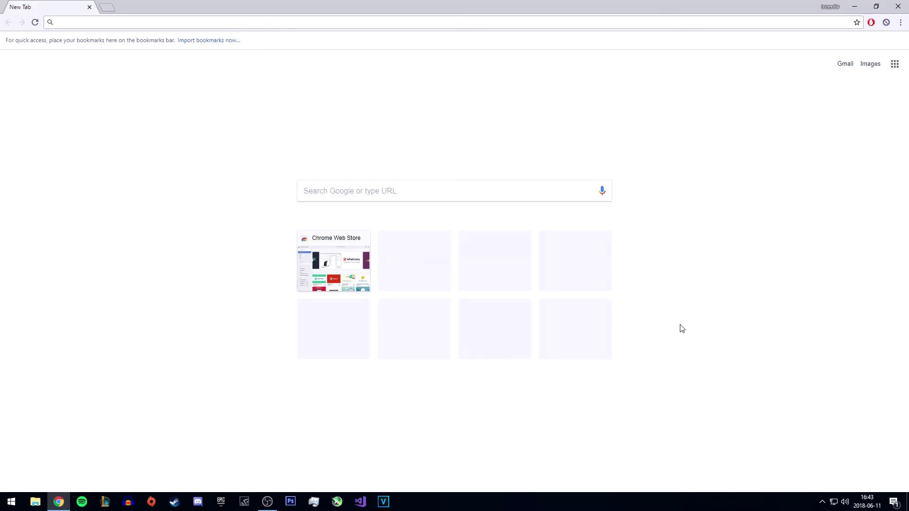
{"action": "type", "text": "ccleaner"}
{"action": "key", "text": "Return"}
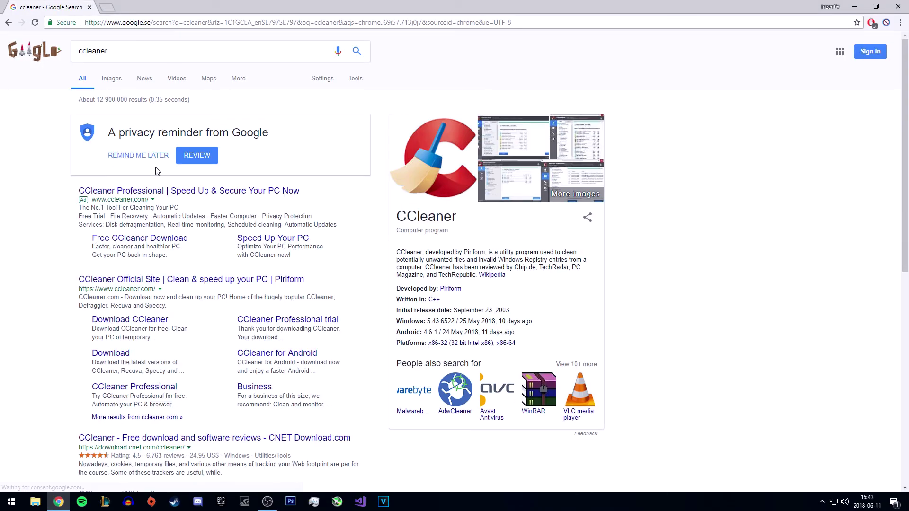
{"action": "left_click", "coordinate": [247, 190]}
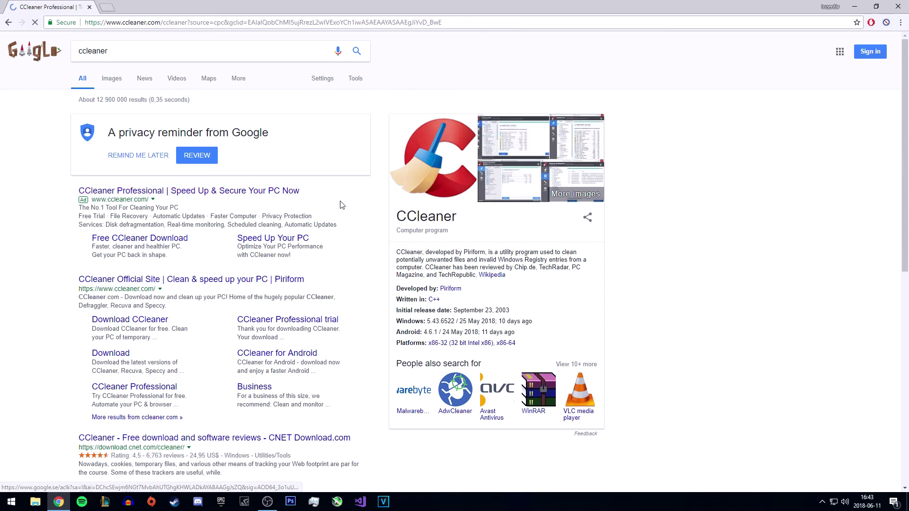